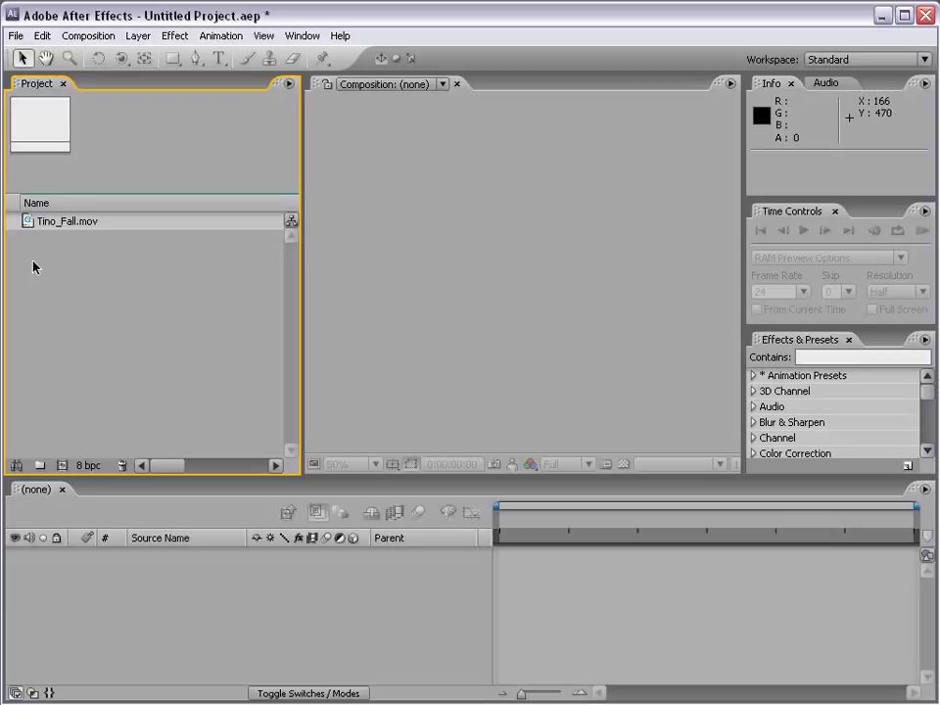
Create a composition from the Tino_Fall.mov footage and move the current time to 0:00:02:04.
click(27, 222)
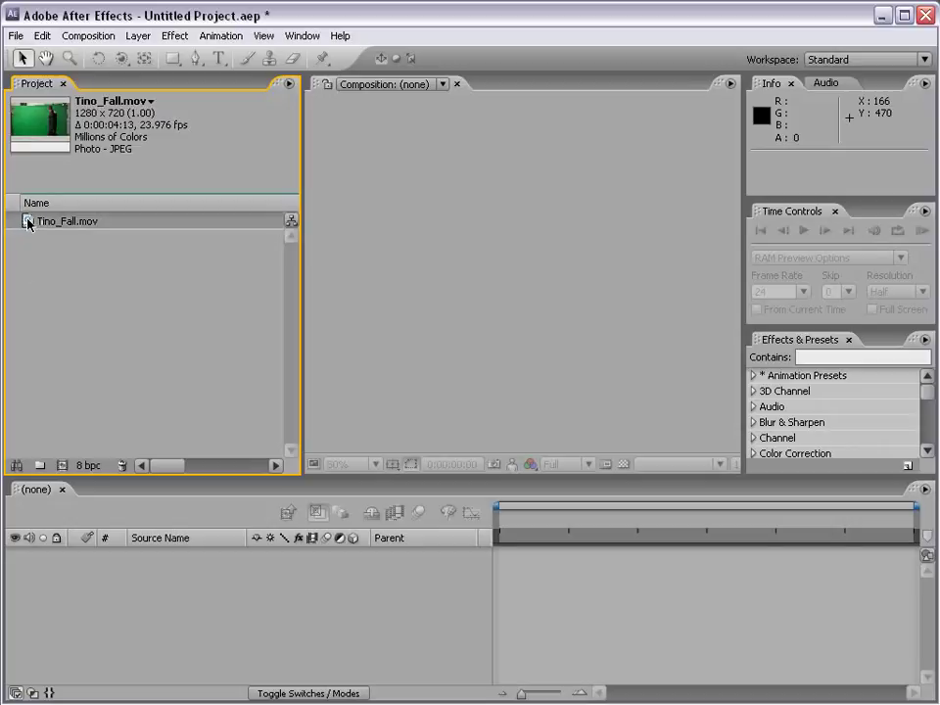
drag(28, 222, 490, 282)
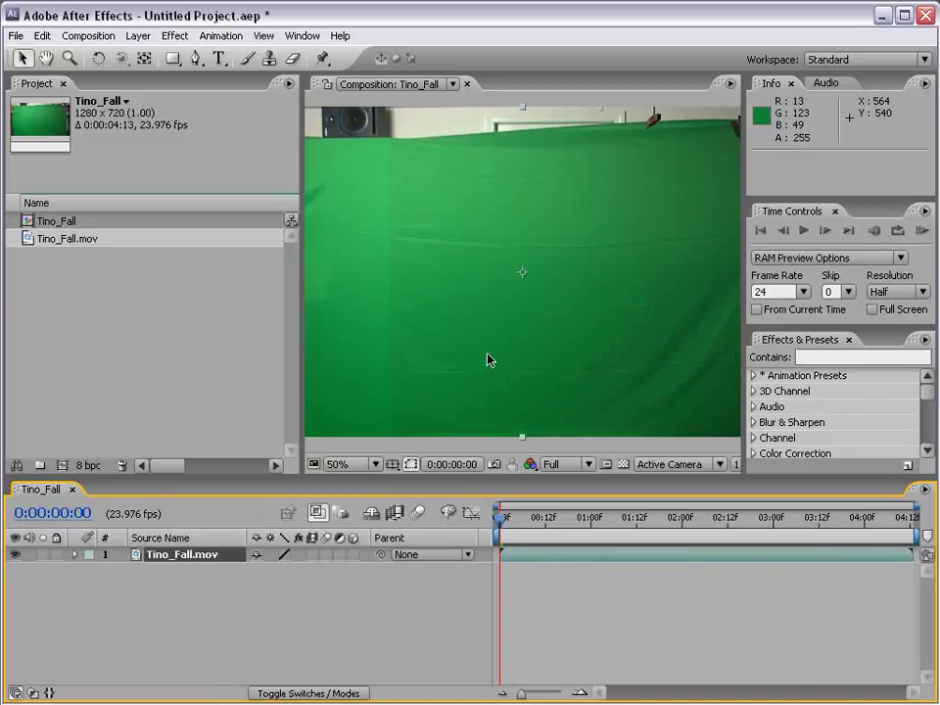
drag(378, 479, 374, 412)
drag(562, 455, 697, 460)
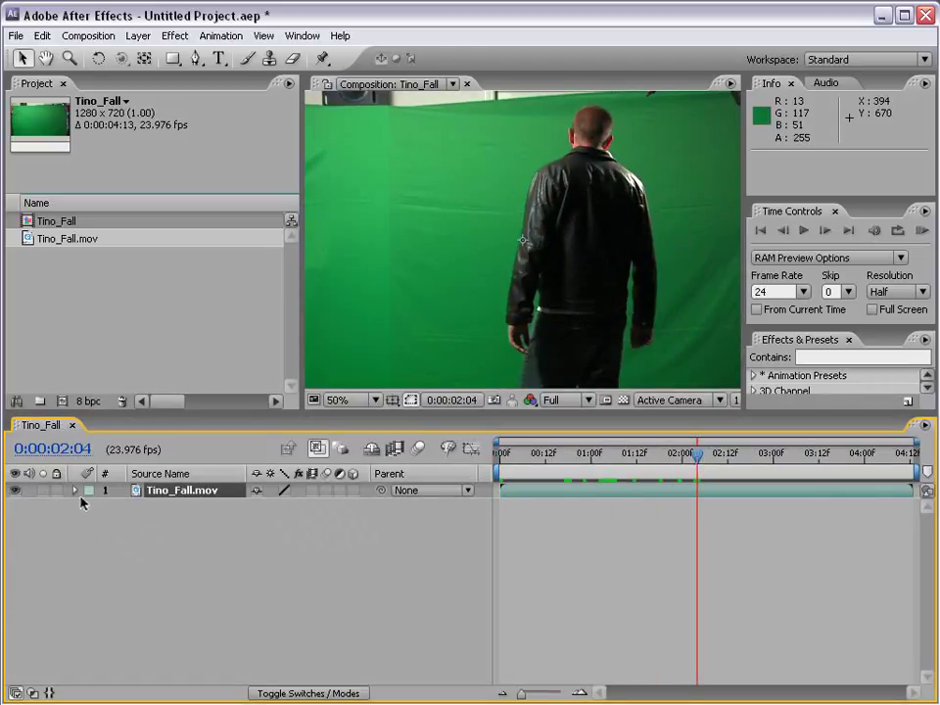
Reveal the Tino_Fall.mov layer's Transform properties and enable an expression on Position.
click(75, 490)
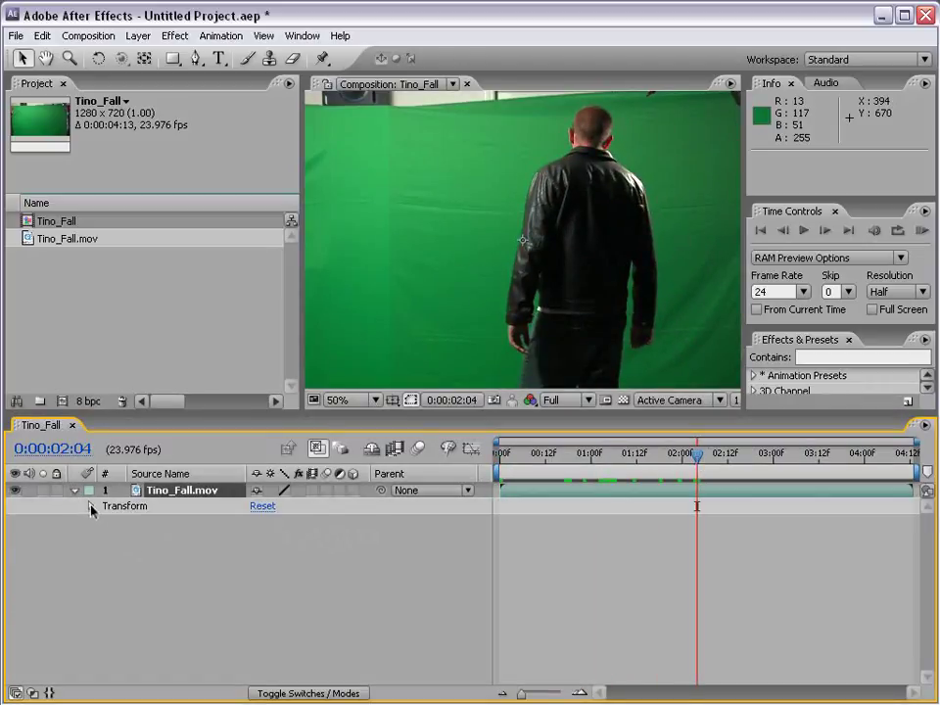
click(89, 506)
click(152, 539)
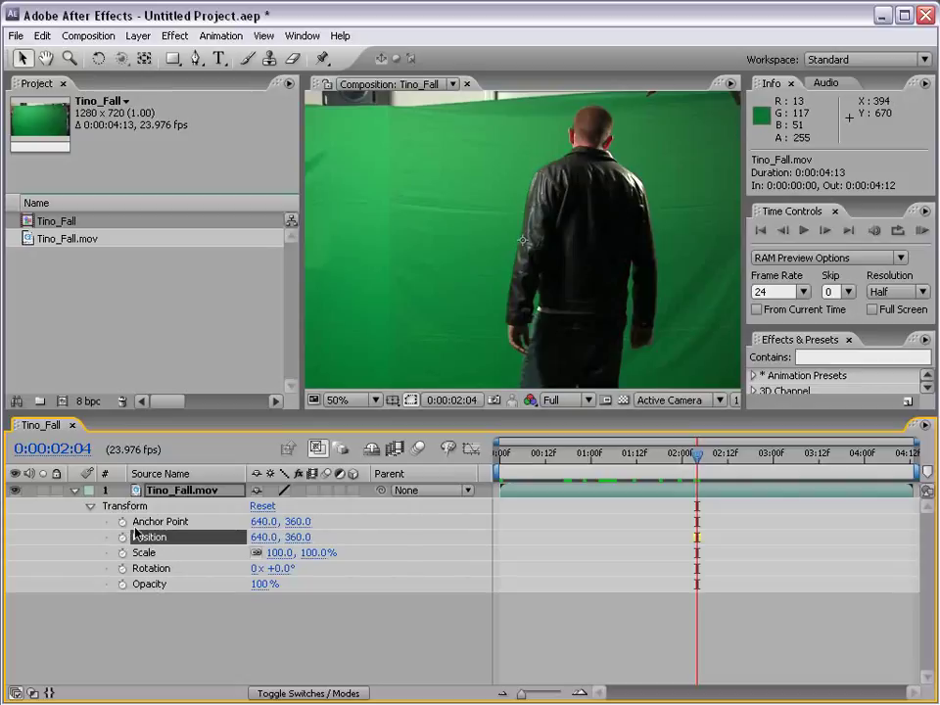
alt+click(123, 537)
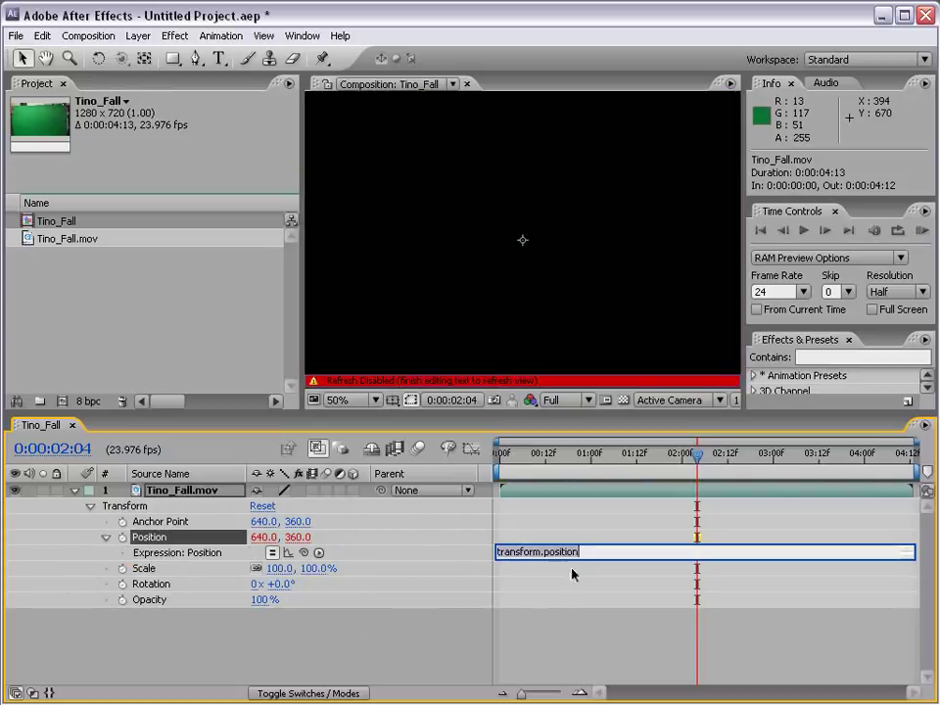
Clear the default transform.position text from the Position expression.
click(499, 551)
drag(578, 560, 499, 554)
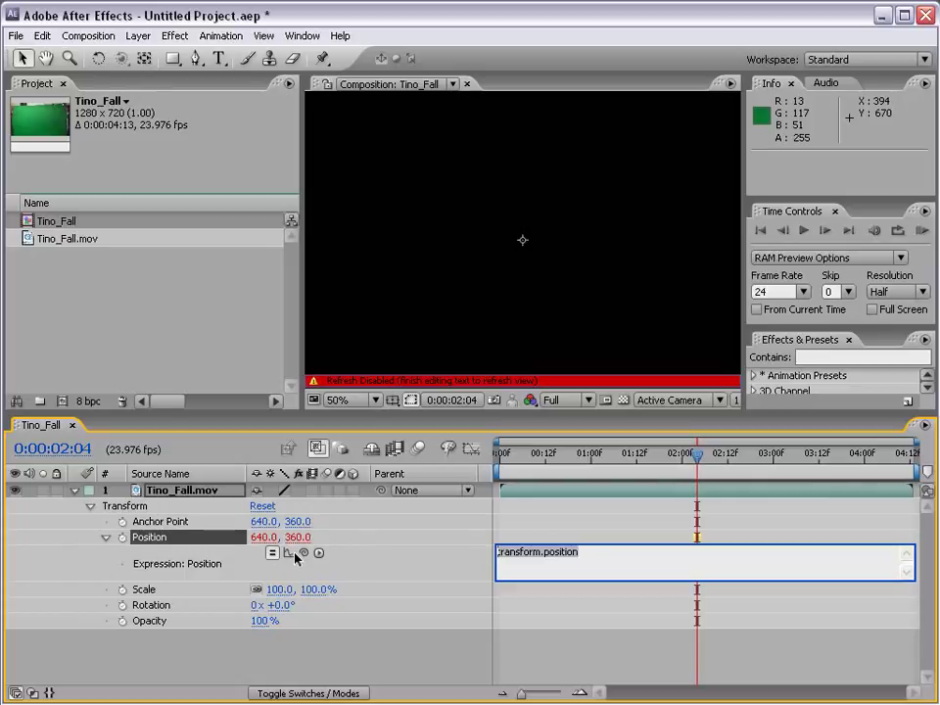
click(597, 554)
drag(588, 554, 475, 558)
click(575, 553)
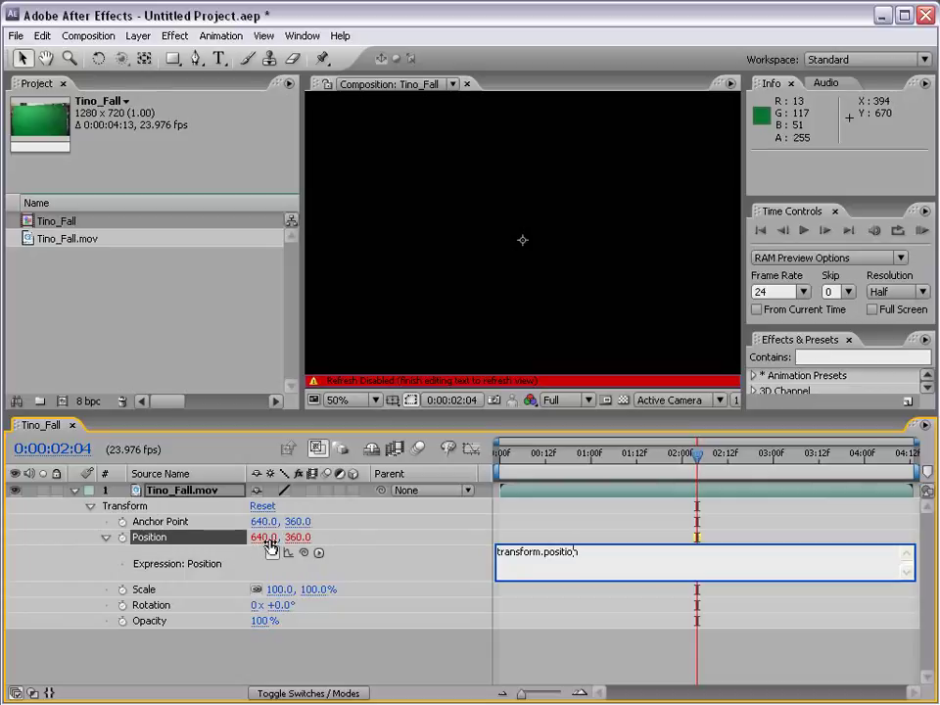
drag(588, 555, 444, 549)
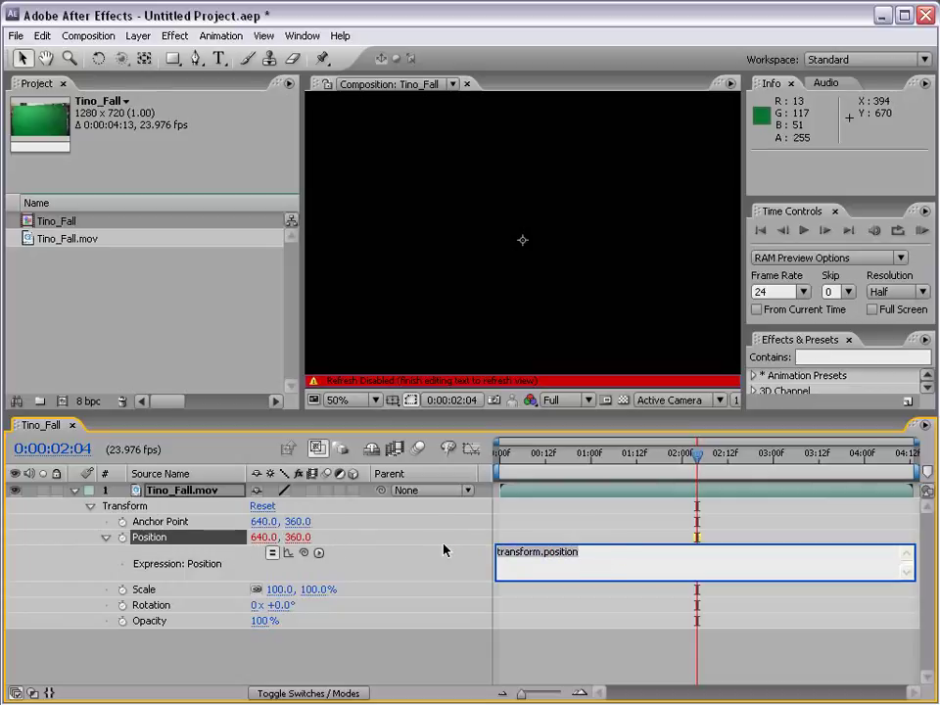
key(BackSpace)
click(318, 553)
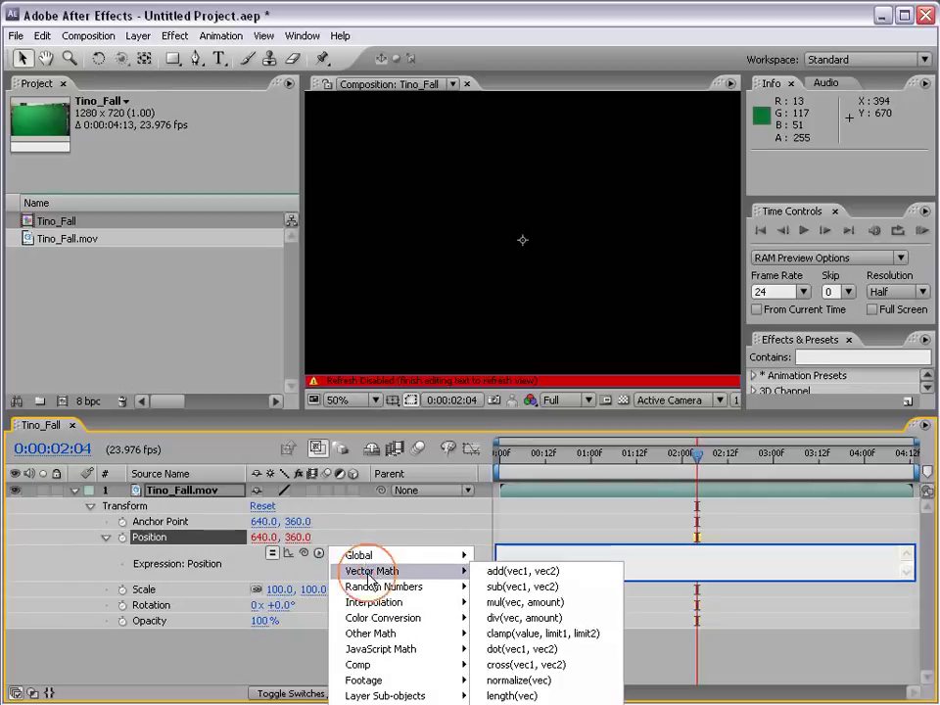
mouse_move(370, 589)
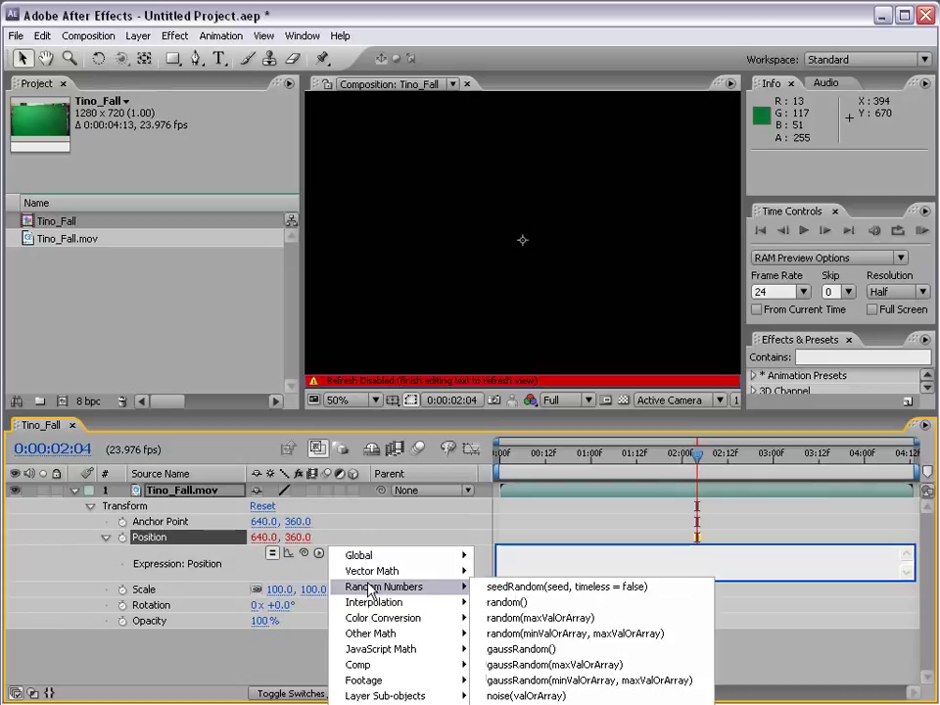
Enter wiggle(12,25) as the expression for the layer's Position.
mouse_move(470, 573)
click(662, 562)
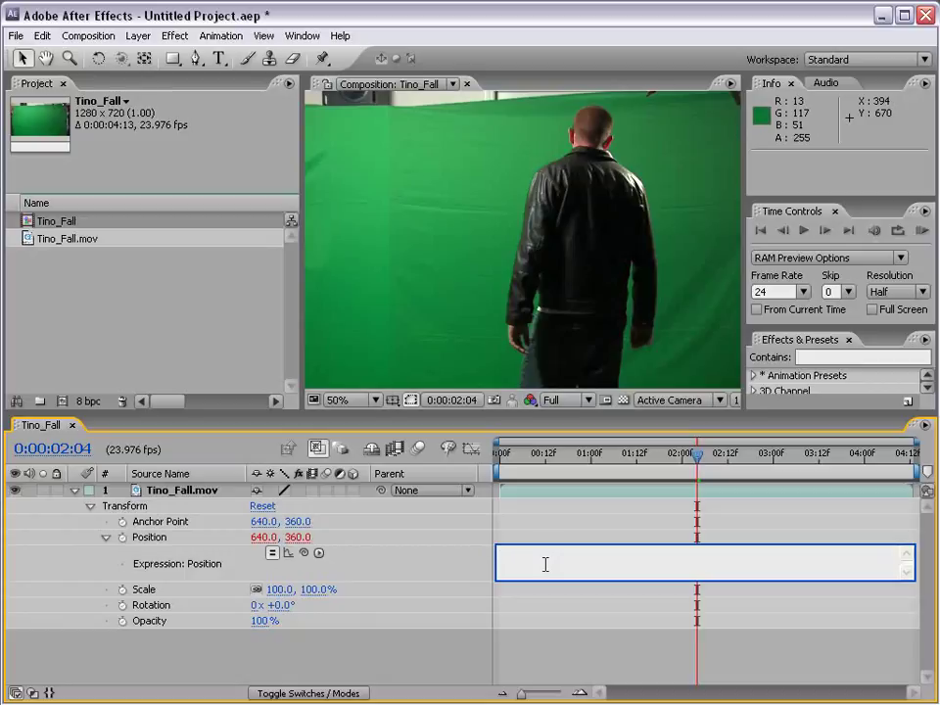
text(wiggle(12,25))
double_click(533, 552)
click(558, 553)
click(575, 552)
Change the wiggle frequency in the Position expression to 10 and commit it.
double_click(534, 552)
click(545, 552)
double_click(536, 552)
text(10)
click(541, 539)
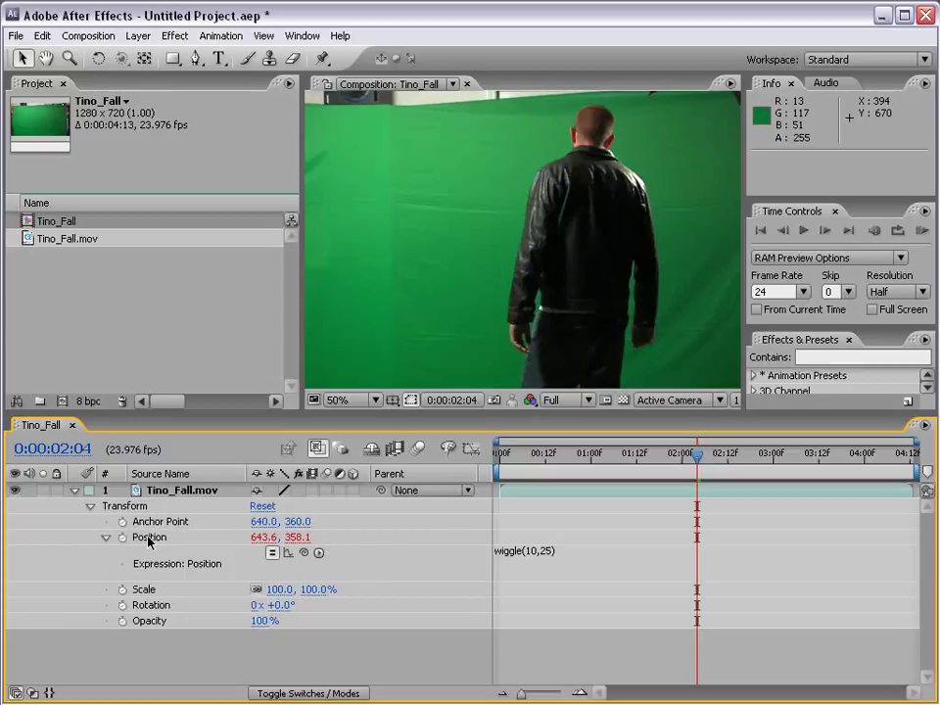
Run a RAM preview of the wiggling footage in an enlarged composition view and scrub to 0:00:02:20.
drag(453, 423, 453, 471)
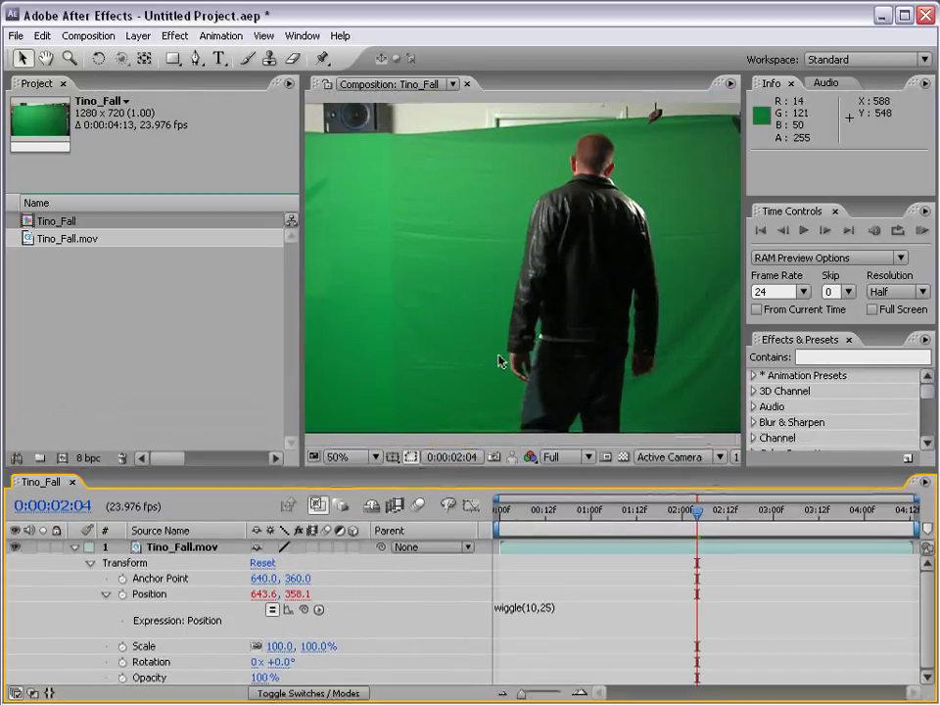
click(921, 231)
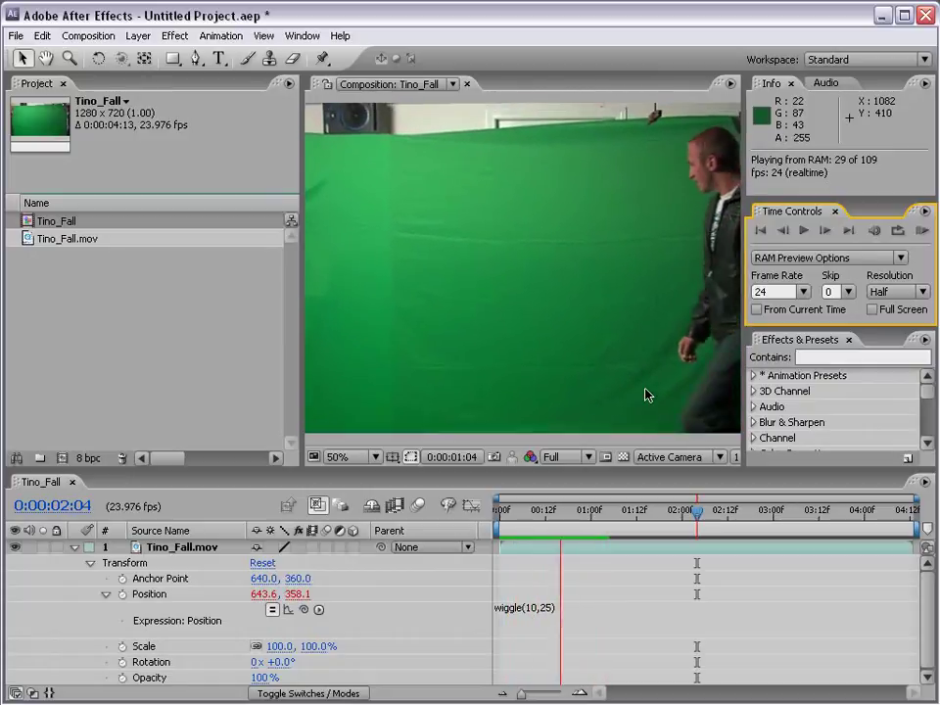
click(555, 516)
drag(555, 521, 758, 522)
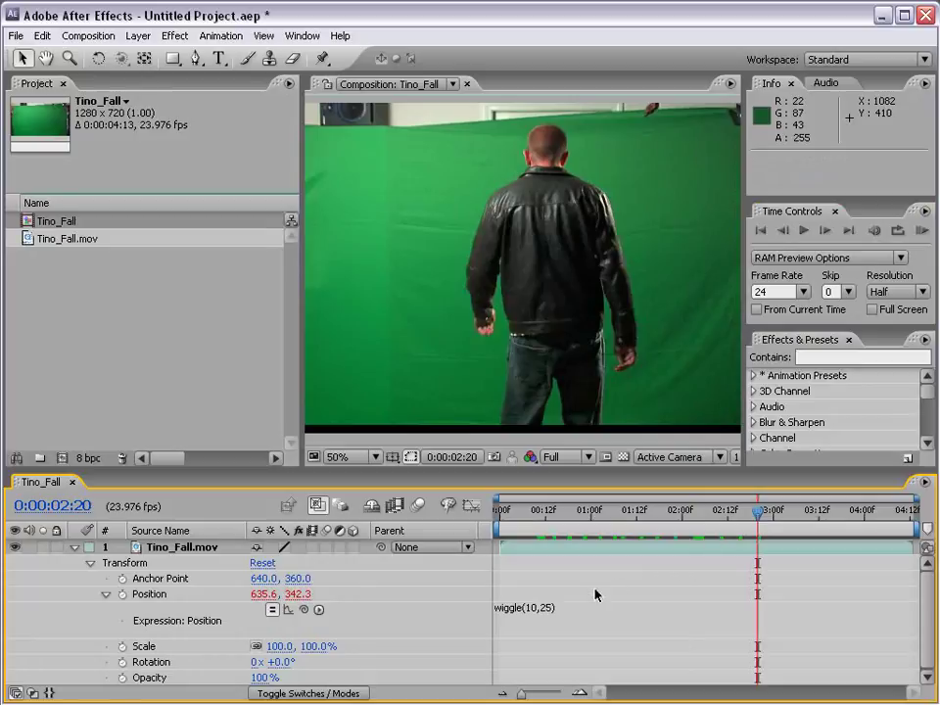
Change the Position expression to wiggle(25,50) and run a RAM preview of the stronger shake.
click(534, 607)
click(559, 609)
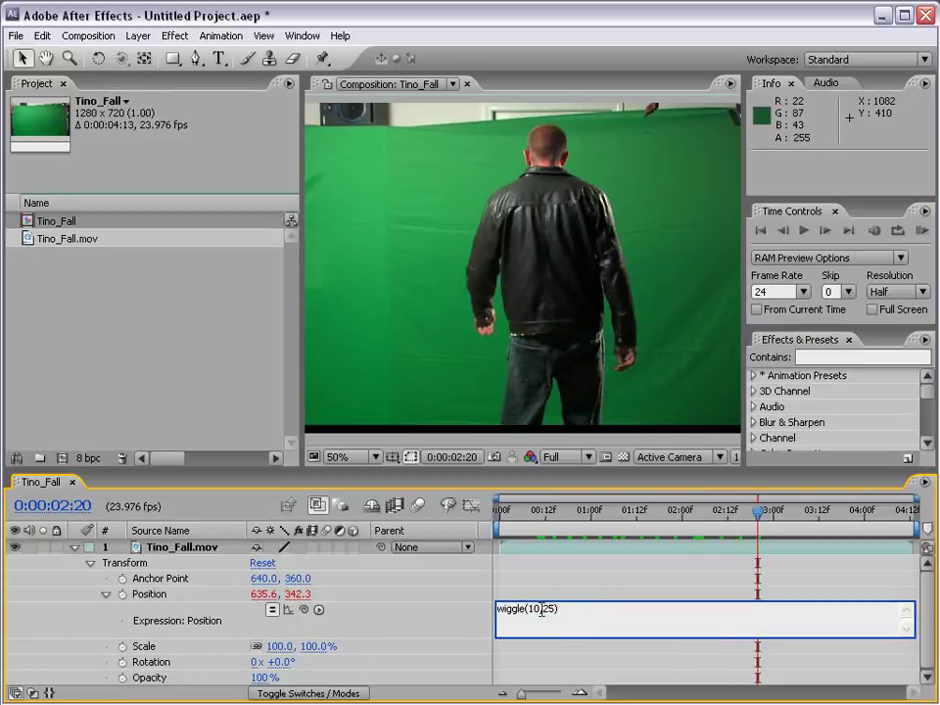
click(556, 593)
click(543, 609)
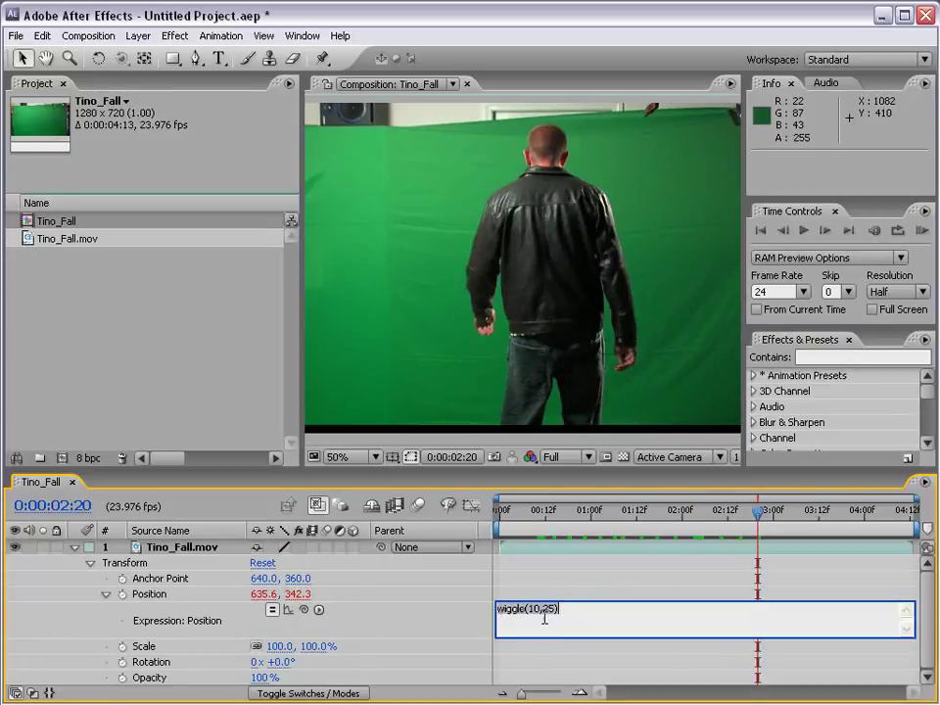
click(533, 608)
double_click(531, 607)
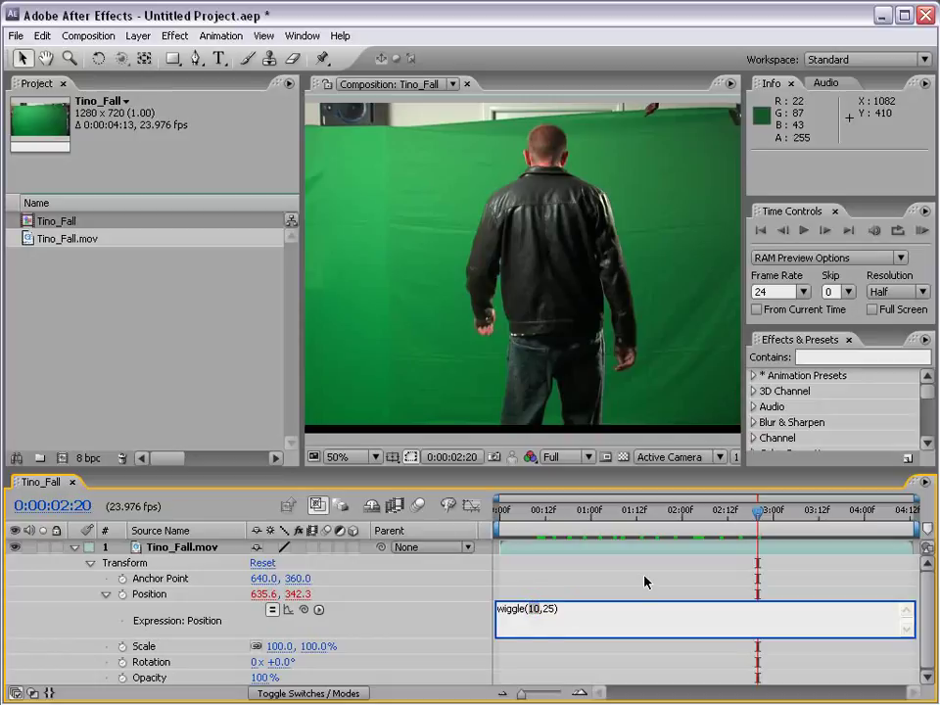
text(25)
double_click(549, 608)
text(50)
click(922, 231)
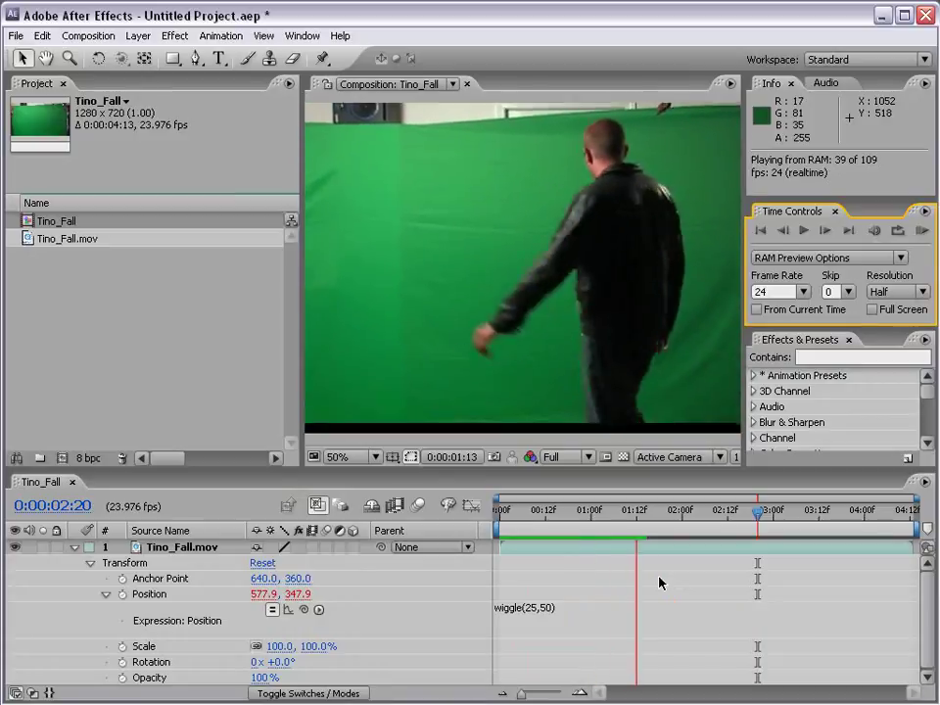
Change the Position expression to wiggle(.25,250) and run a RAM preview of the slow, wide drift.
key(ctrl+z)
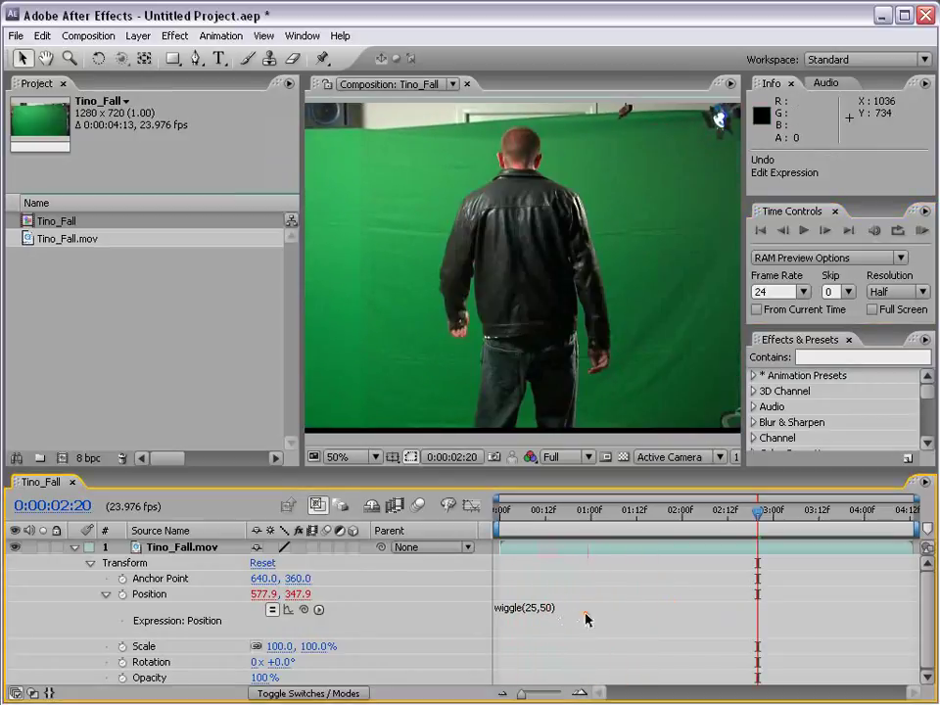
click(586, 617)
double_click(533, 609)
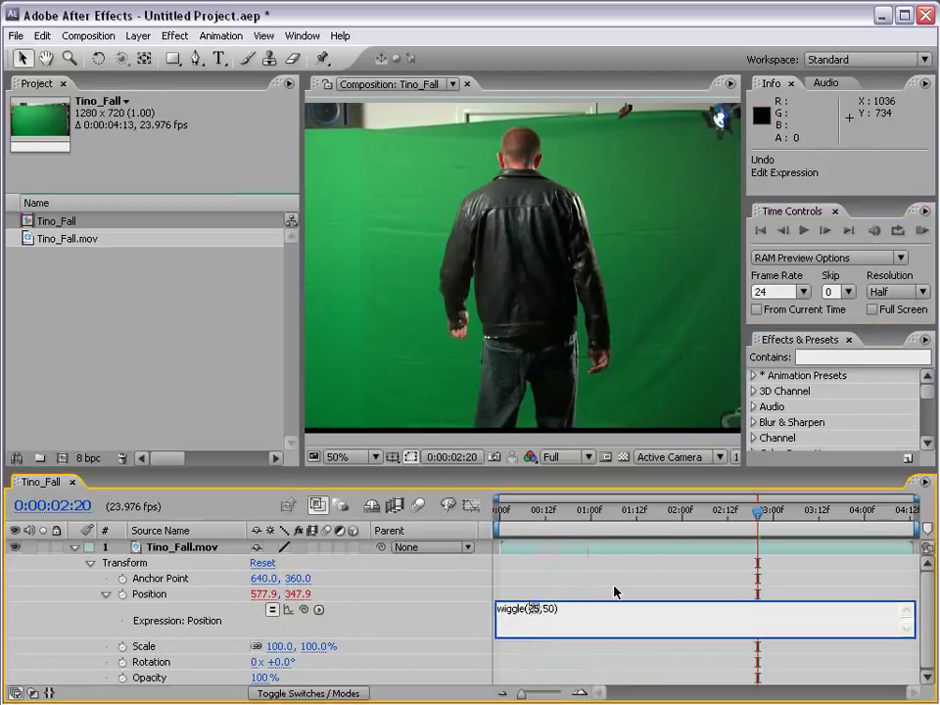
key(BackSpace)
text(.25)
click(554, 608)
key(BackSpace)
text(25)
click(920, 230)
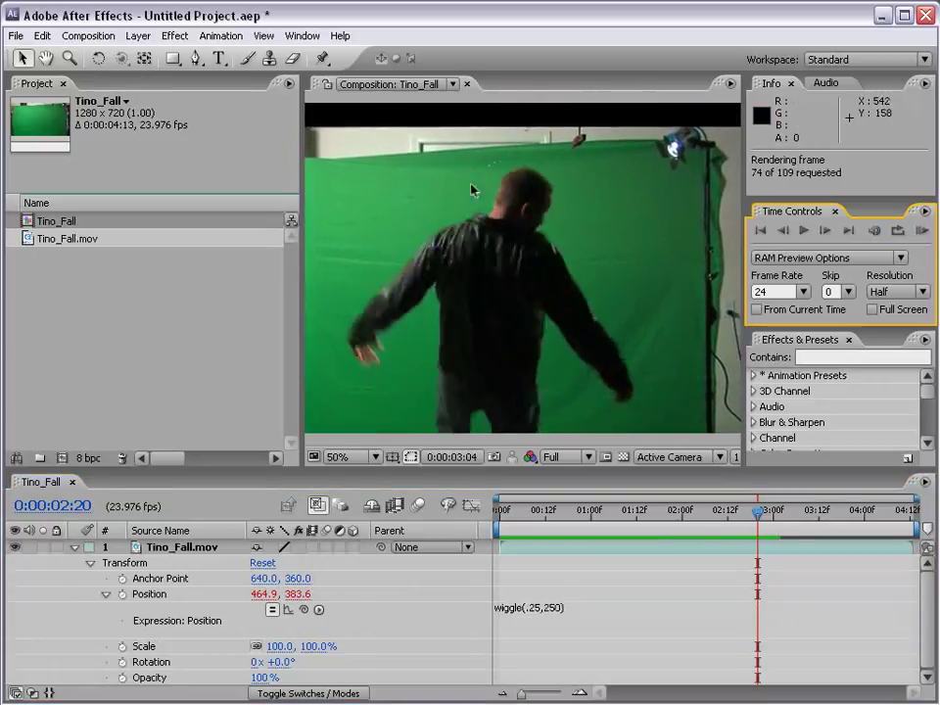
click(619, 569)
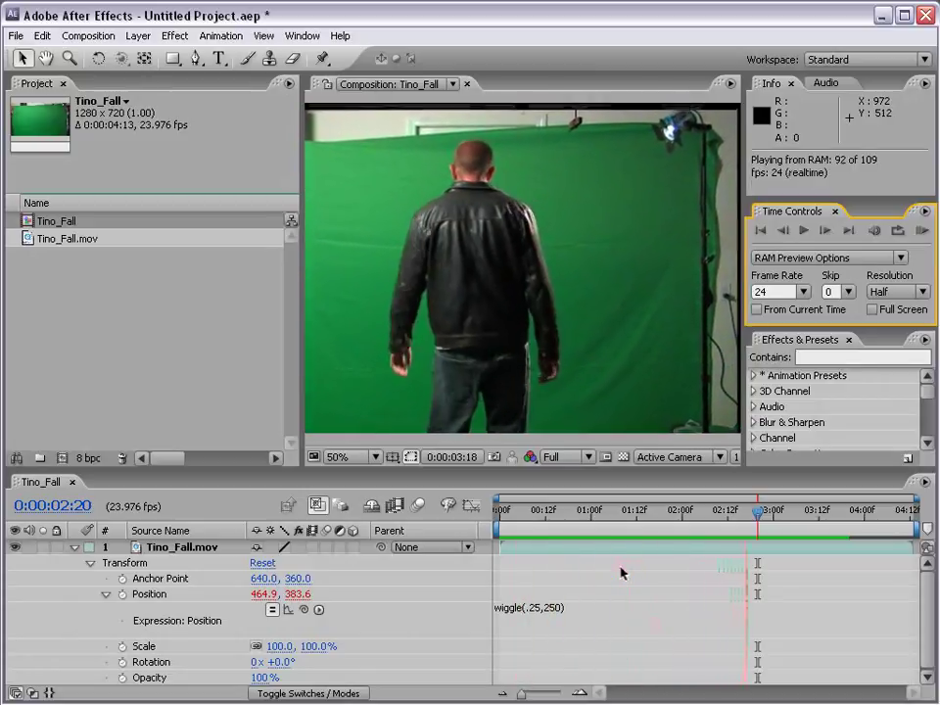
Set the Position expression to wiggle(5,25) and scrub through the timeline to check the shake.
click(499, 617)
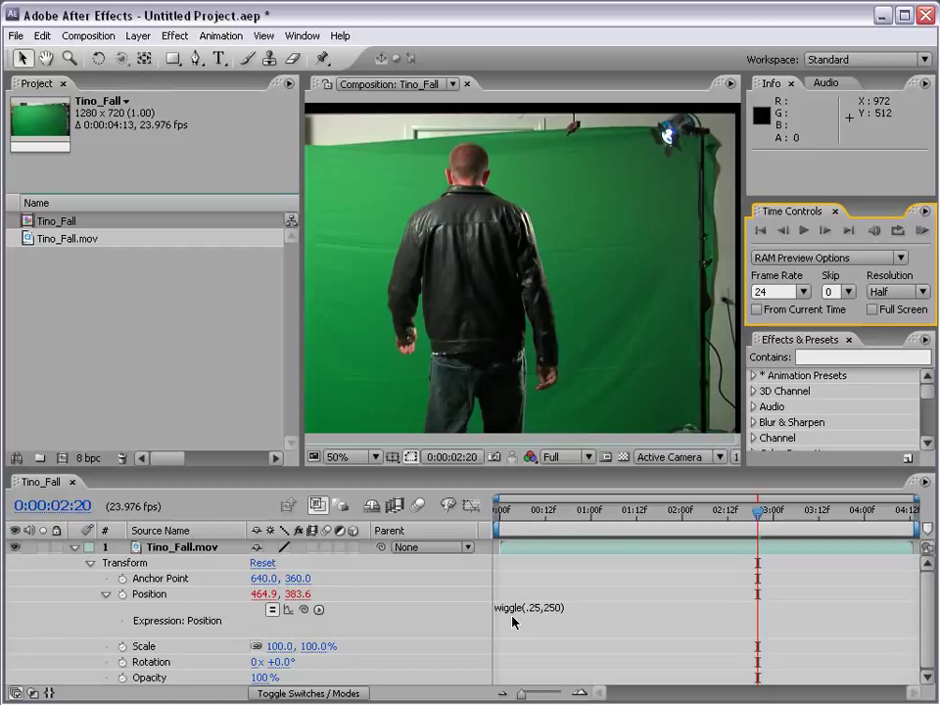
scroll(644, 290, down, 2)
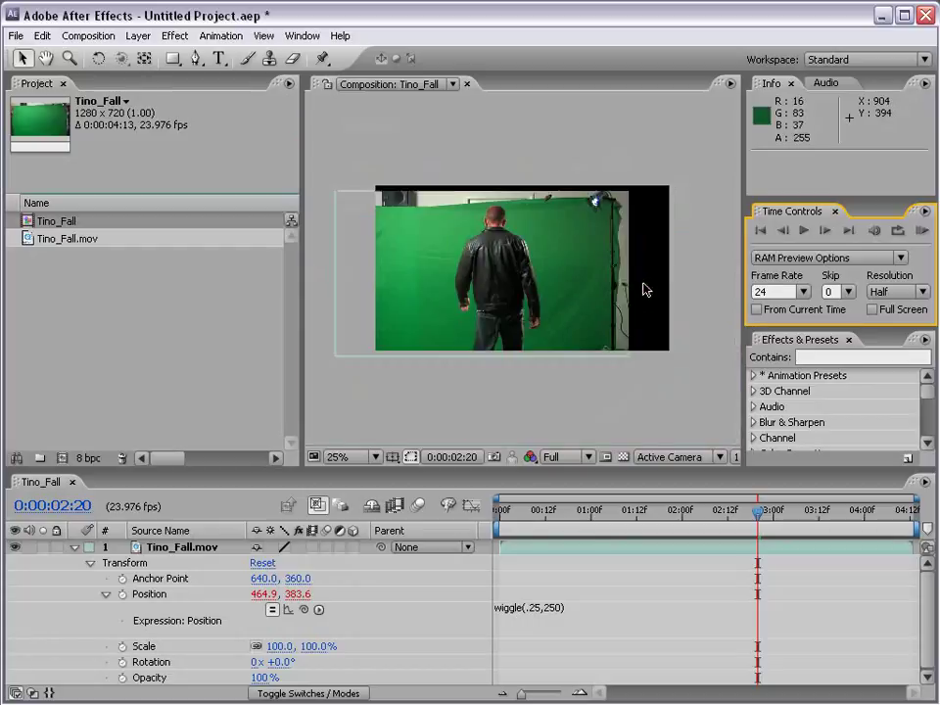
click(546, 609)
click(533, 608)
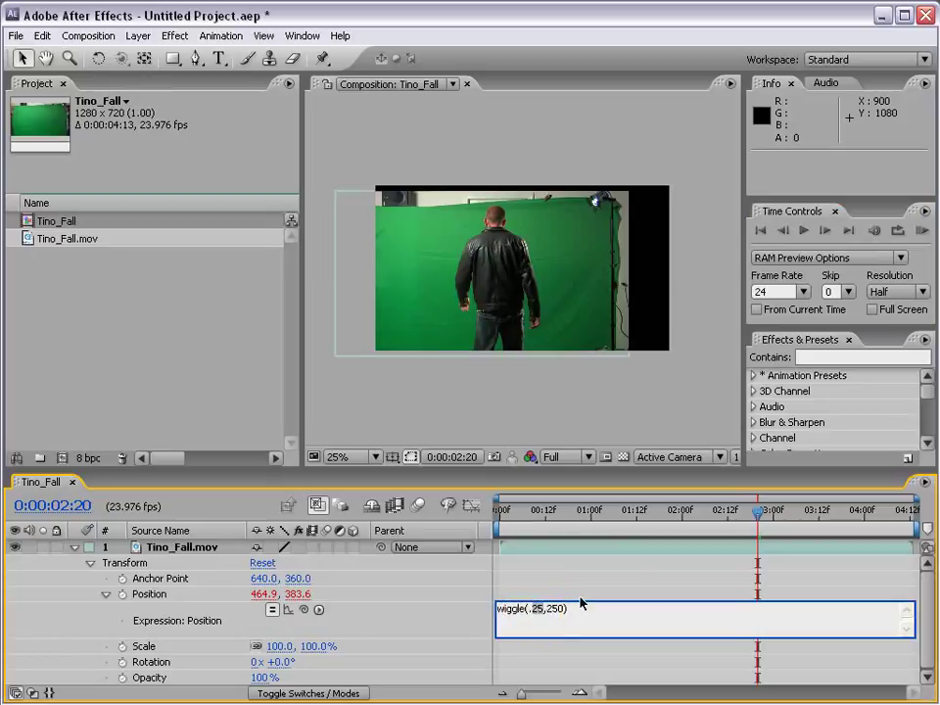
key(BackSpace)
key(Delete)
key(Delete)
text(5)
click(642, 587)
drag(534, 510, 684, 521)
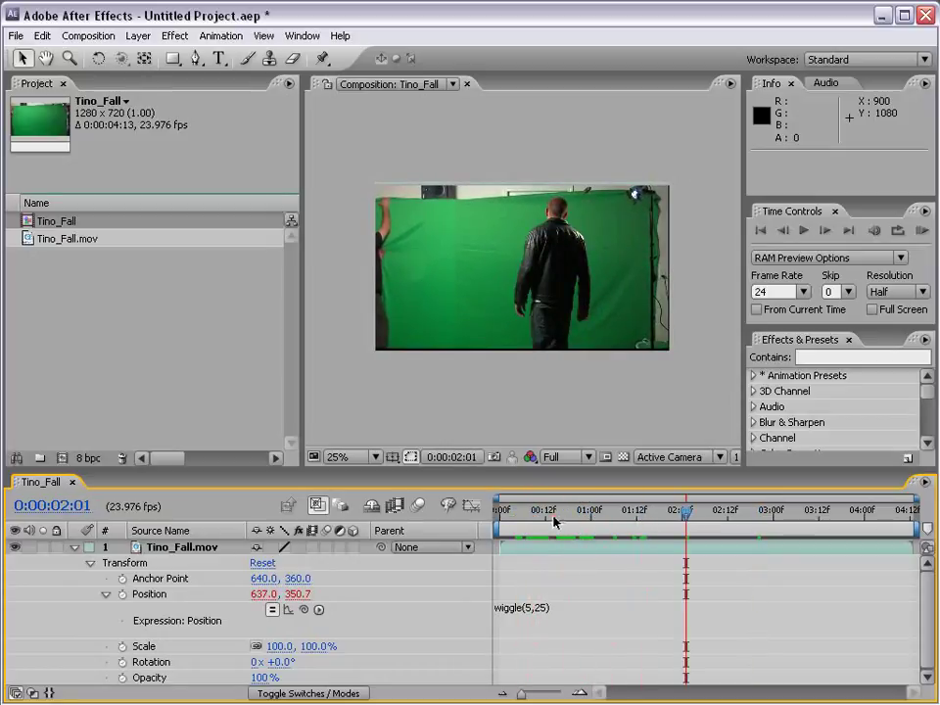
drag(554, 521, 847, 536)
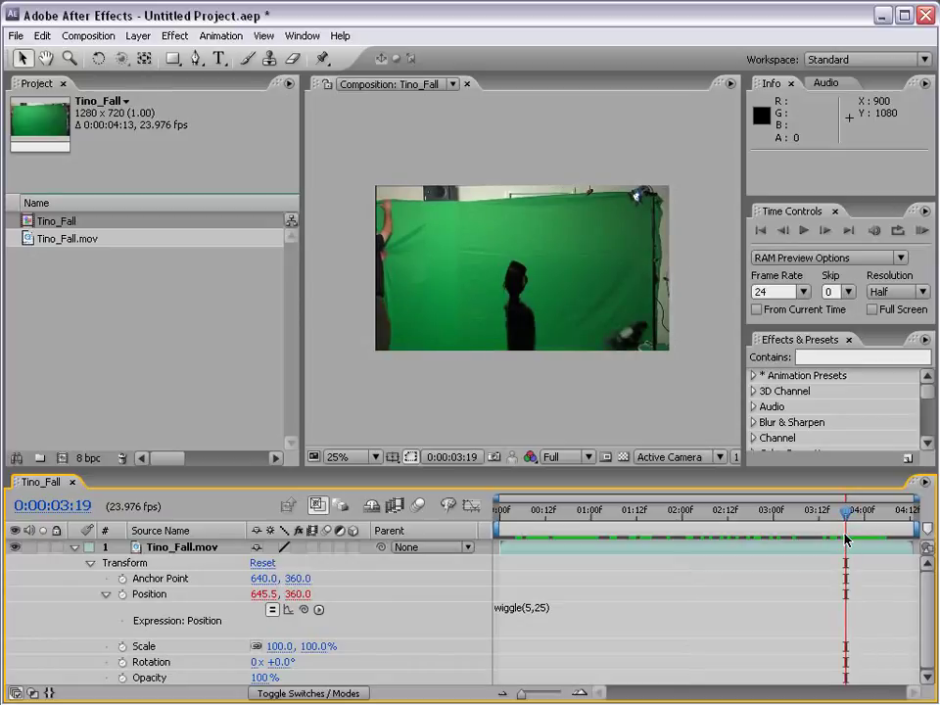
Apply a Slider Control expression effect to the Tino_Fall.mov layer and expand its Slider property.
click(483, 554)
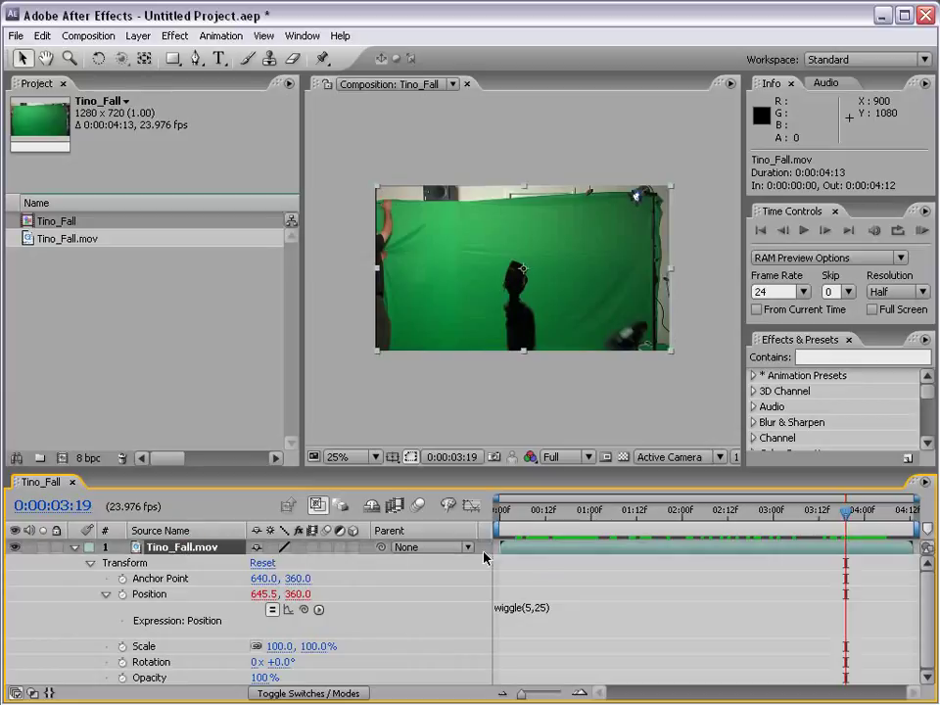
click(175, 36)
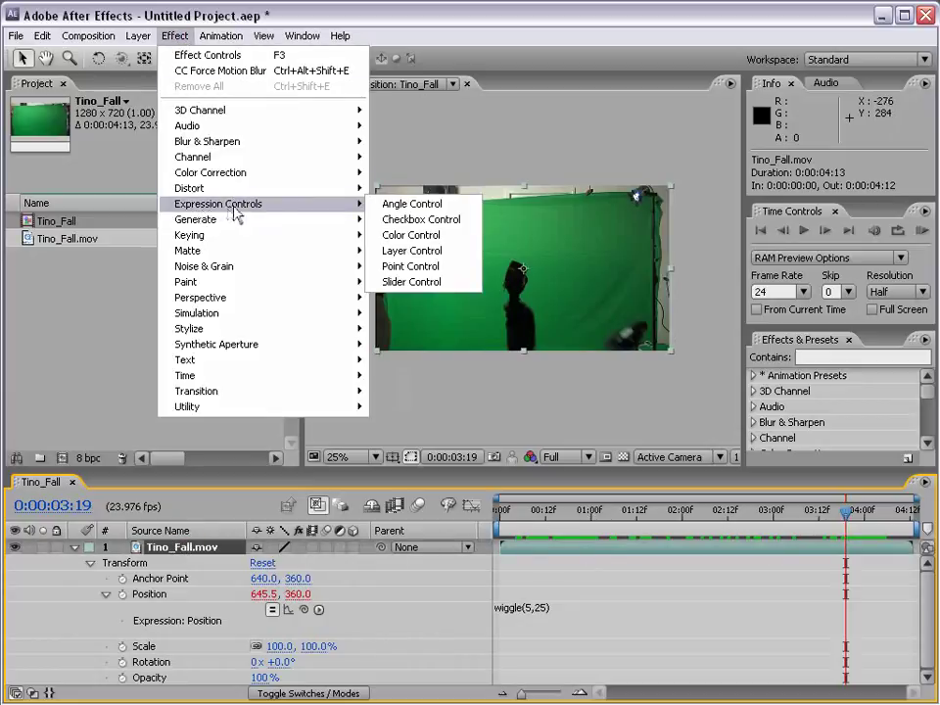
click(278, 208)
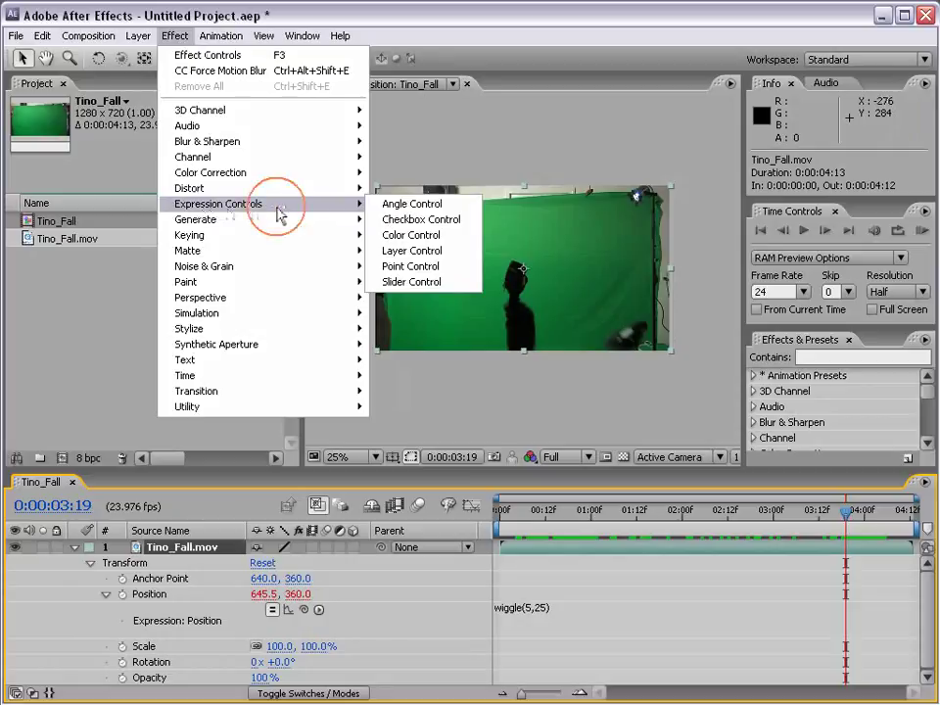
click(437, 284)
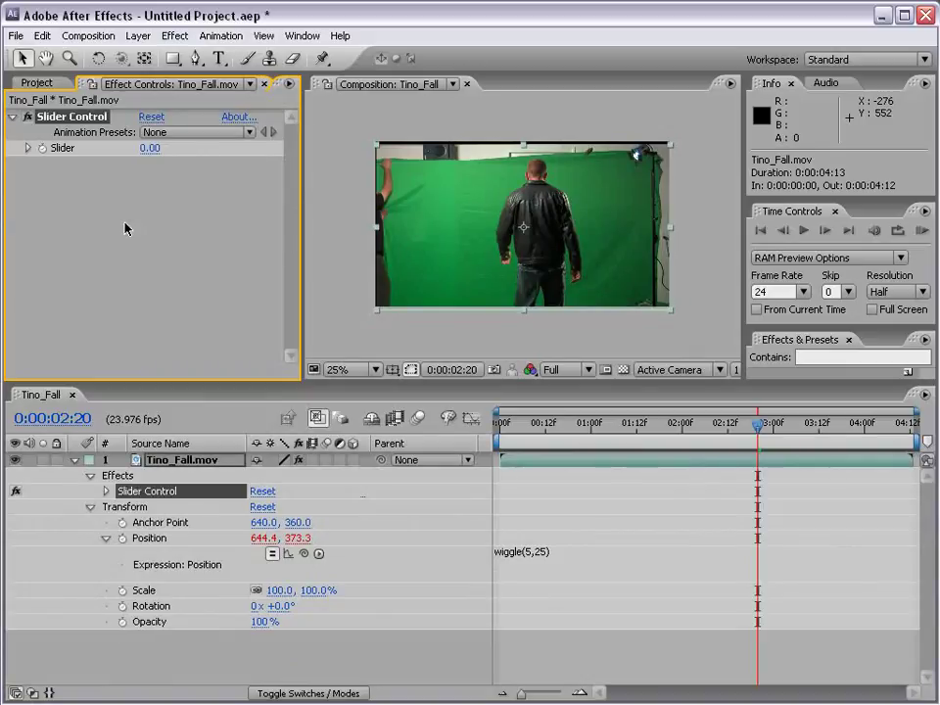
click(27, 150)
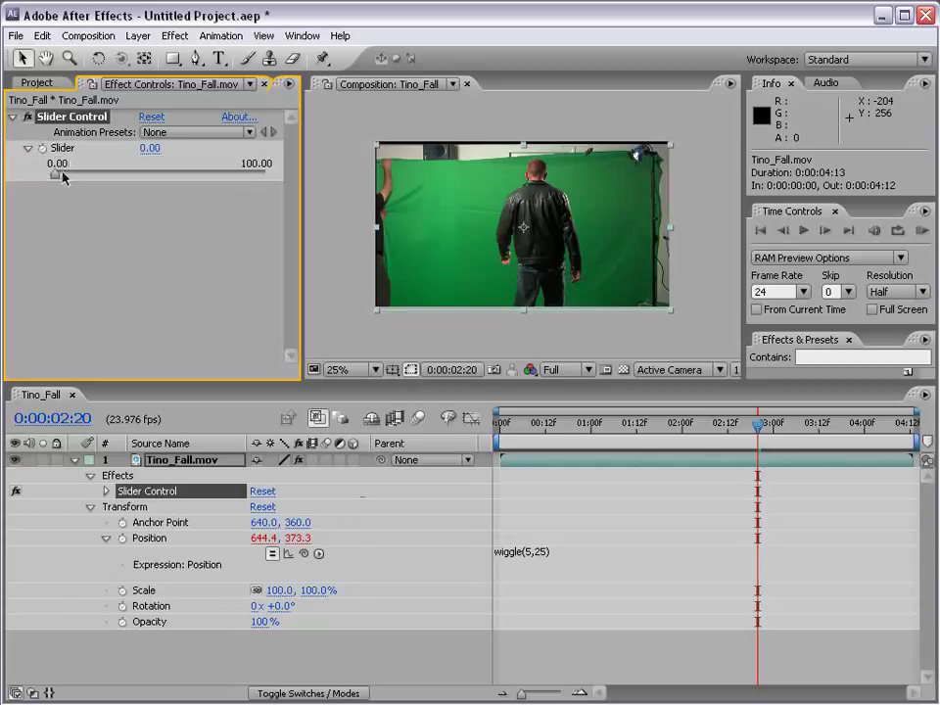
mouse_move(55, 175)
mouse_down()
mouse_move(143, 180)
mouse_move(49, 184)
mouse_up()
Clear the amplitude value 25 from the wiggle(5,25) Position expression, keeping the frequency of 5.
click(529, 547)
click(538, 553)
key(BackSpace)
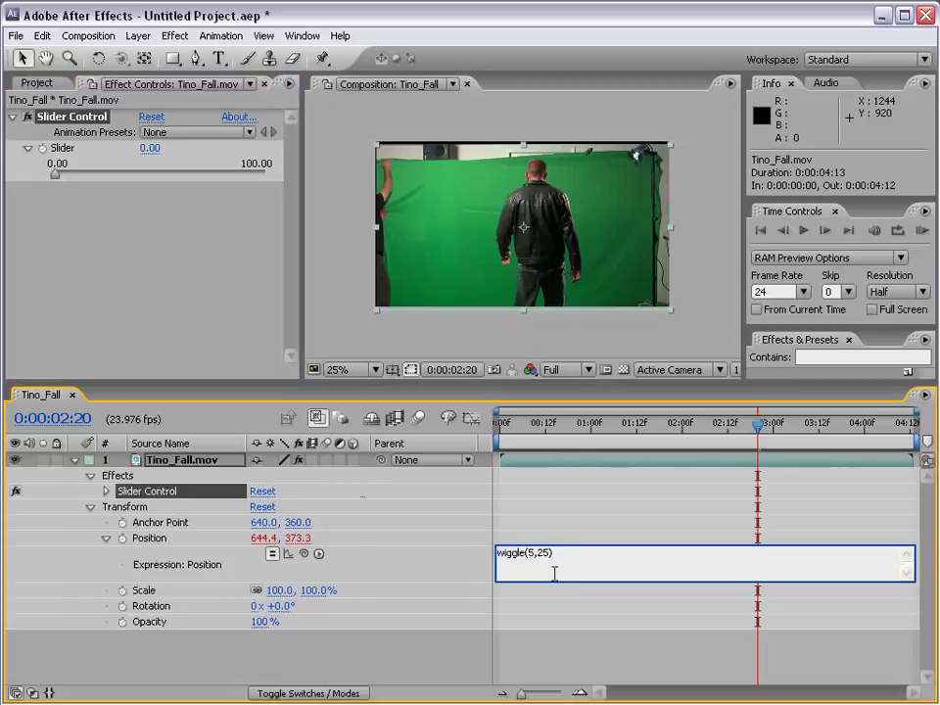
drag(535, 553, 529, 553)
click(530, 553)
double_click(546, 553)
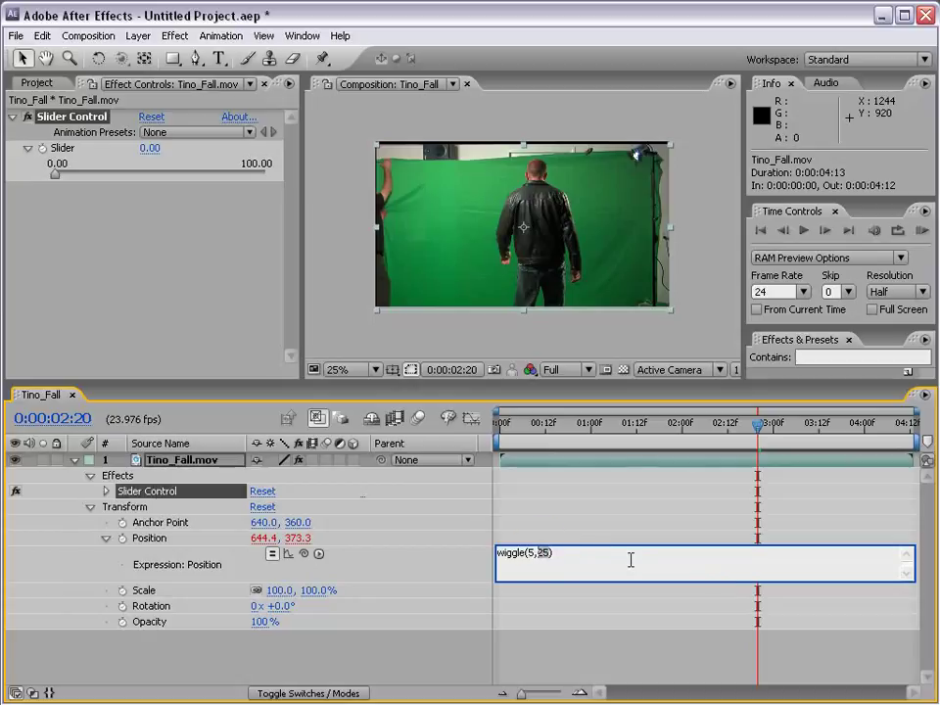
key(BackSpace)
Link the wiggle amplitude to the Slider so the Position expression reads wiggle(5,effect("Slider Control")("Slider")), and scrub the timeline to check it.
drag(304, 555, 70, 151)
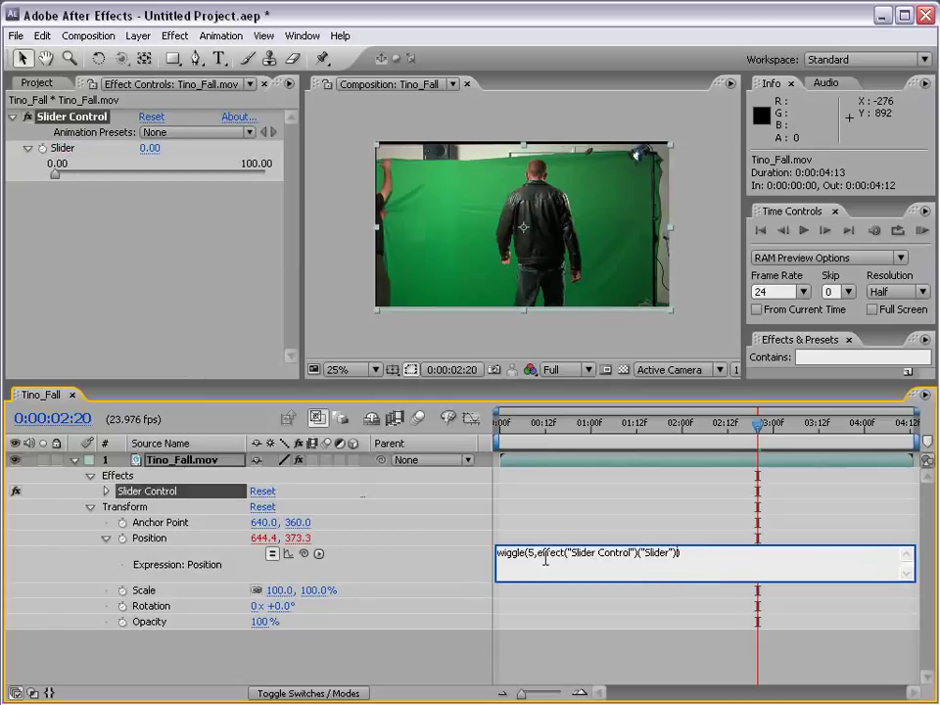
key(ctrl+z)
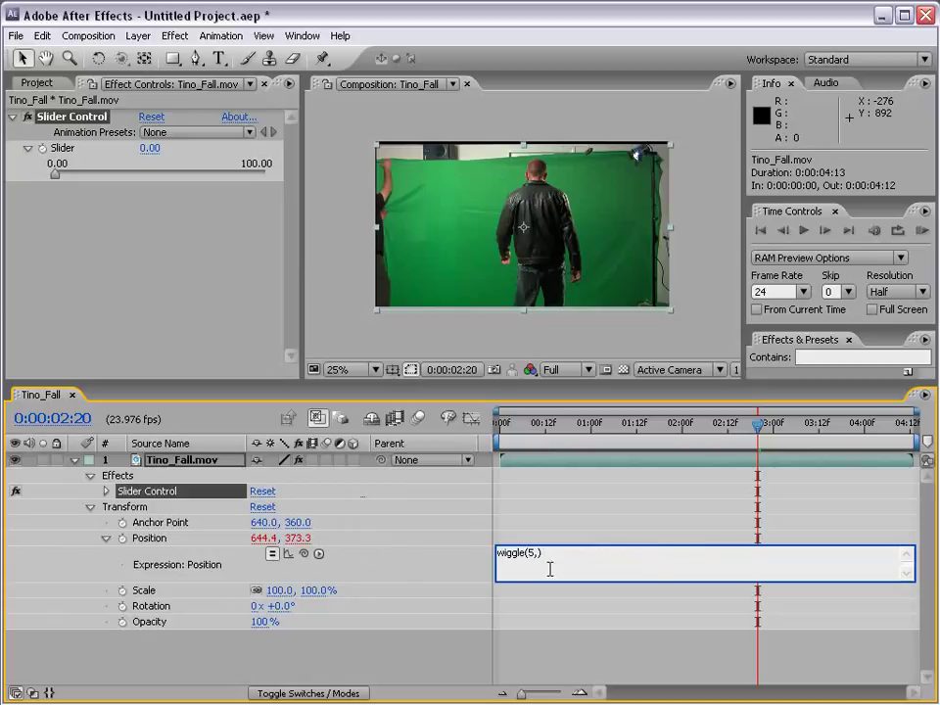
text(eff)
drag(303, 554, 75, 150)
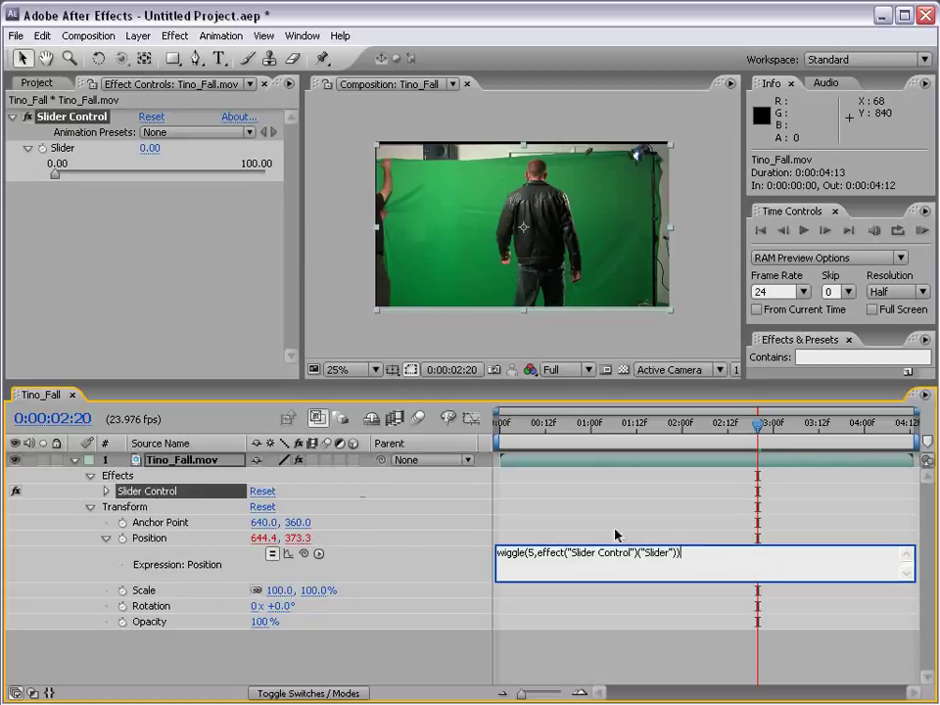
click(554, 535)
drag(539, 437, 681, 436)
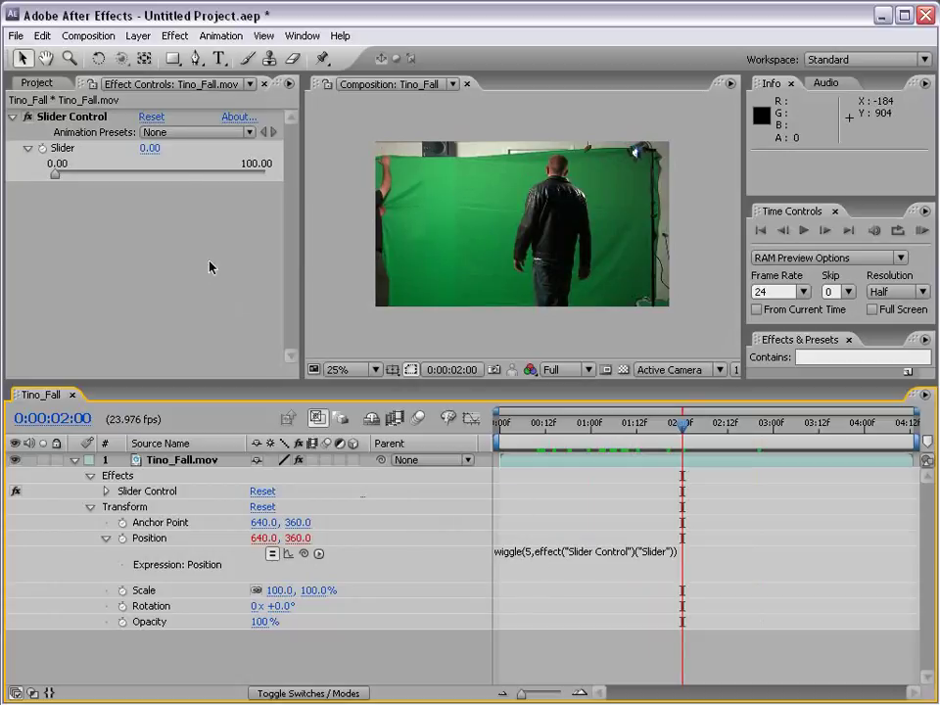
Set the Slider Control's Slider to 25 and scrub the timeline to check the shake.
click(163, 148)
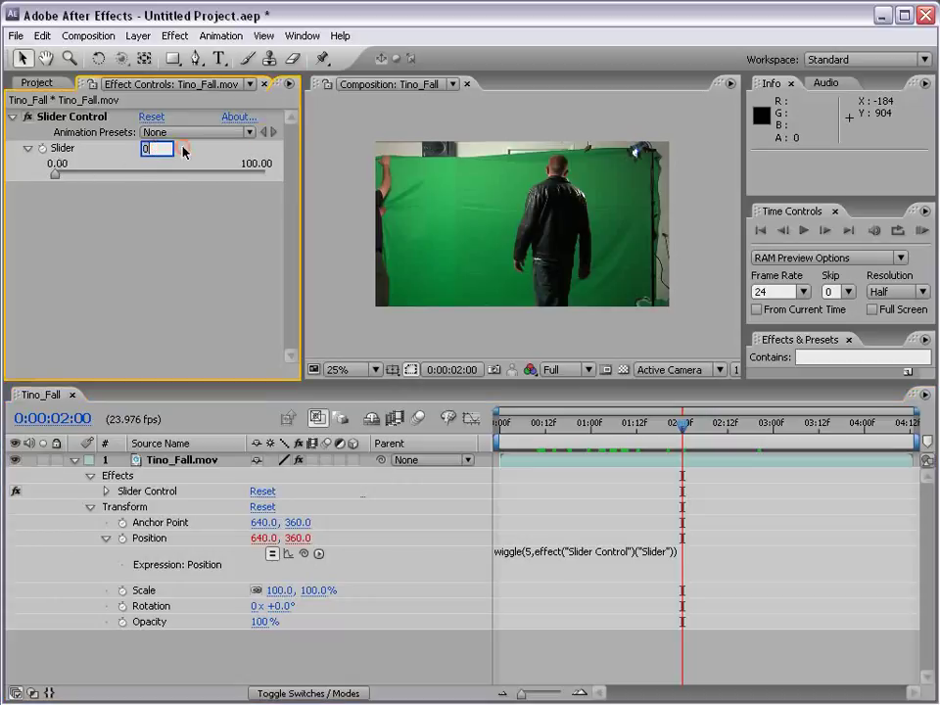
text(25)
click(604, 499)
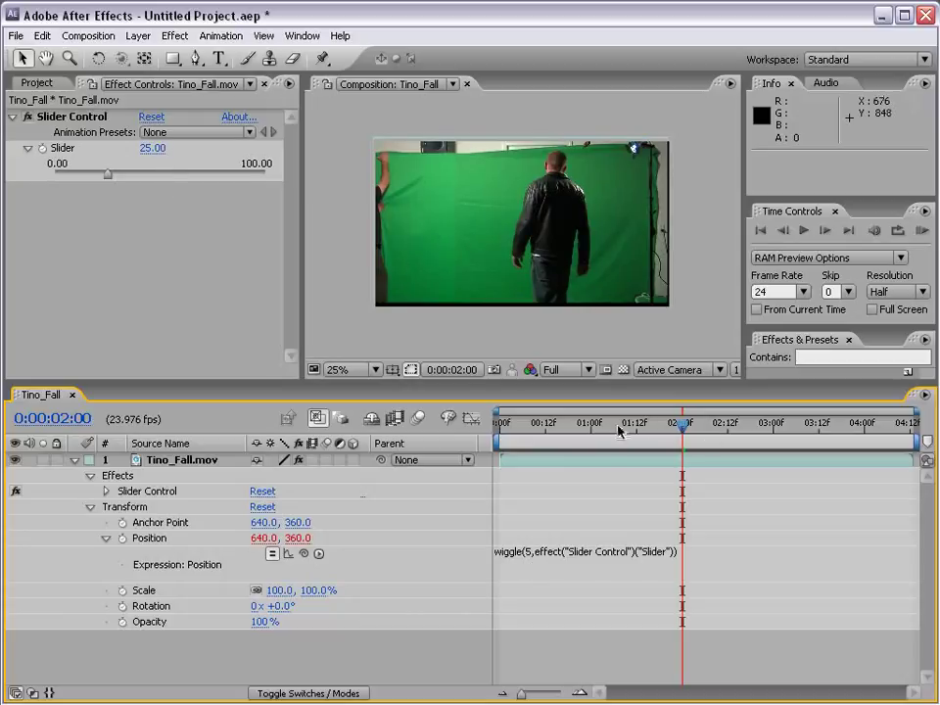
drag(620, 431, 742, 436)
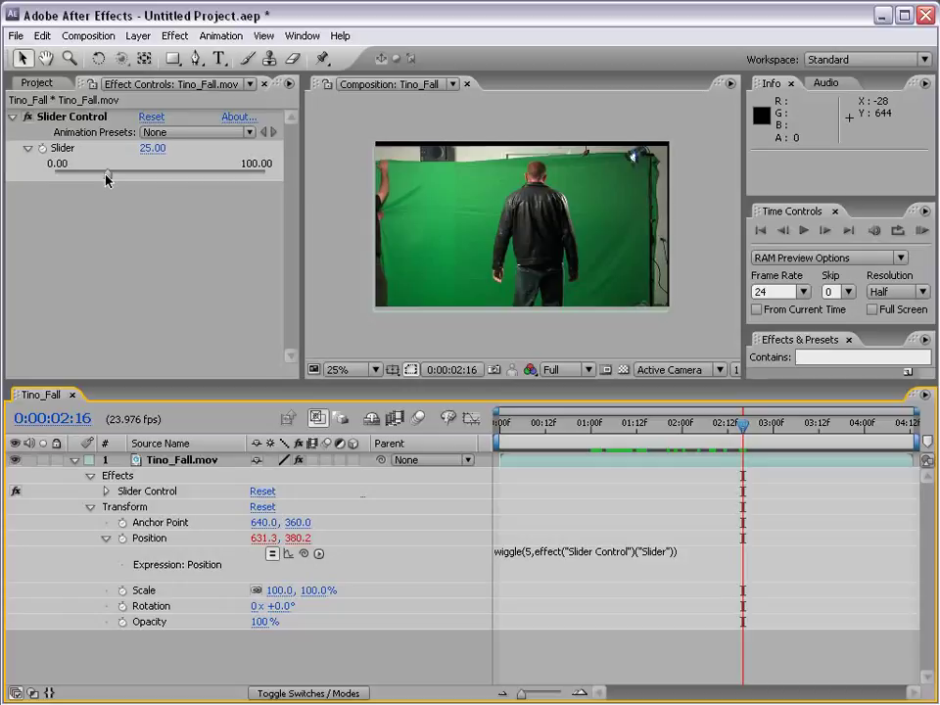
Keyframe the Slider at 0 and move that keyframe to 0:00:03:18.
click(149, 148)
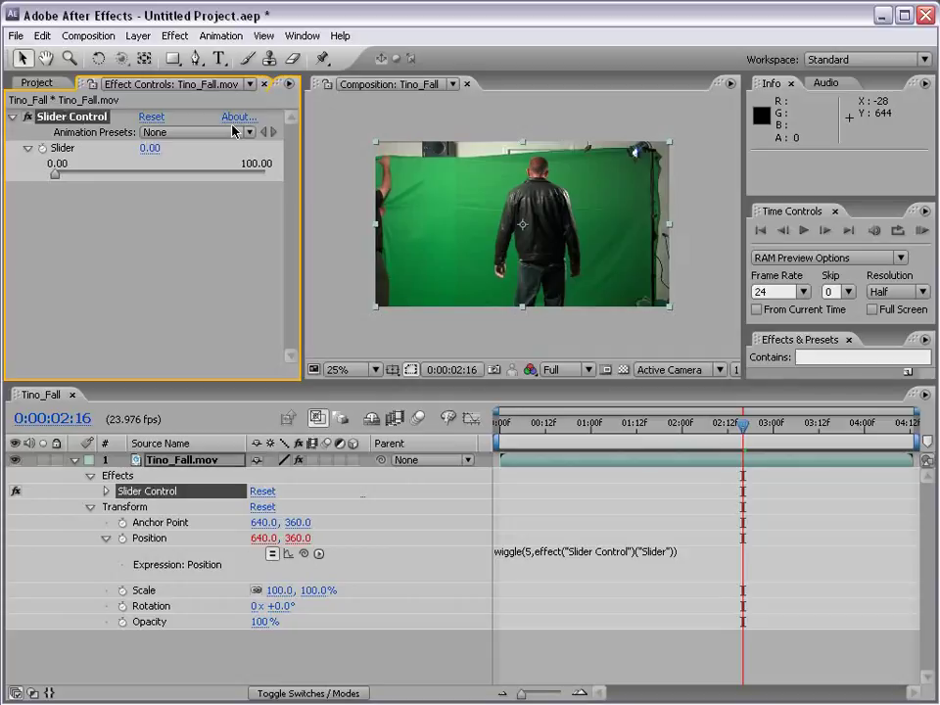
click(41, 152)
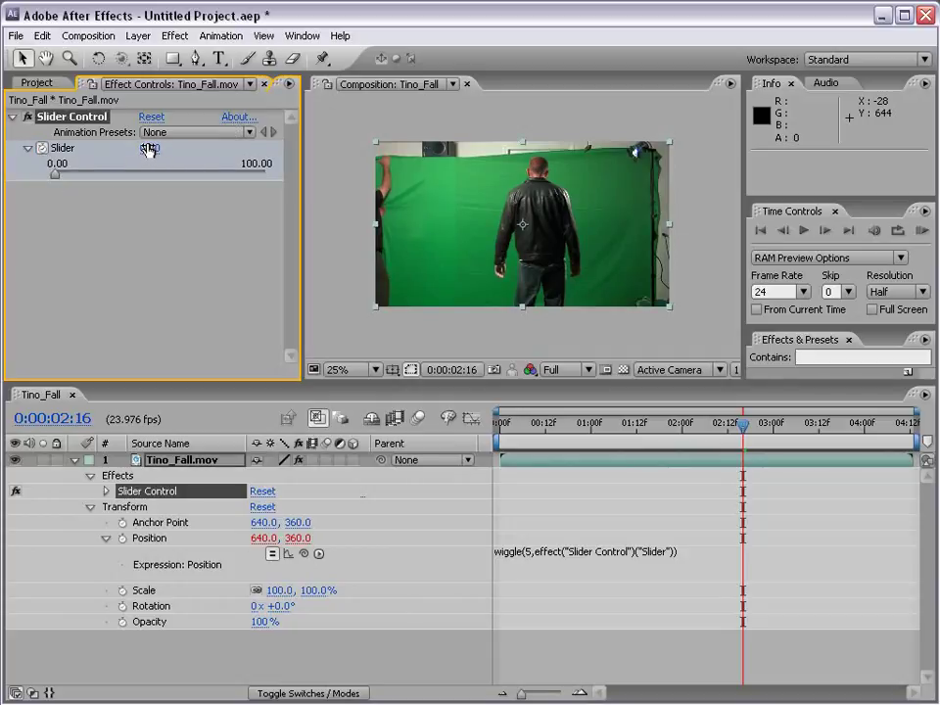
click(174, 461)
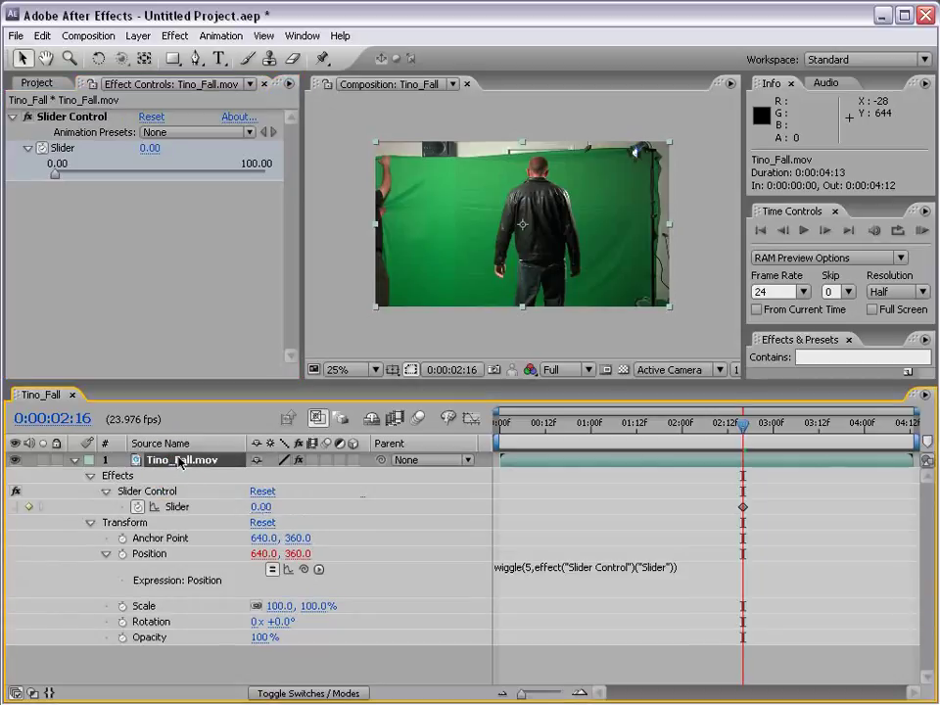
click(759, 426)
drag(761, 431, 842, 434)
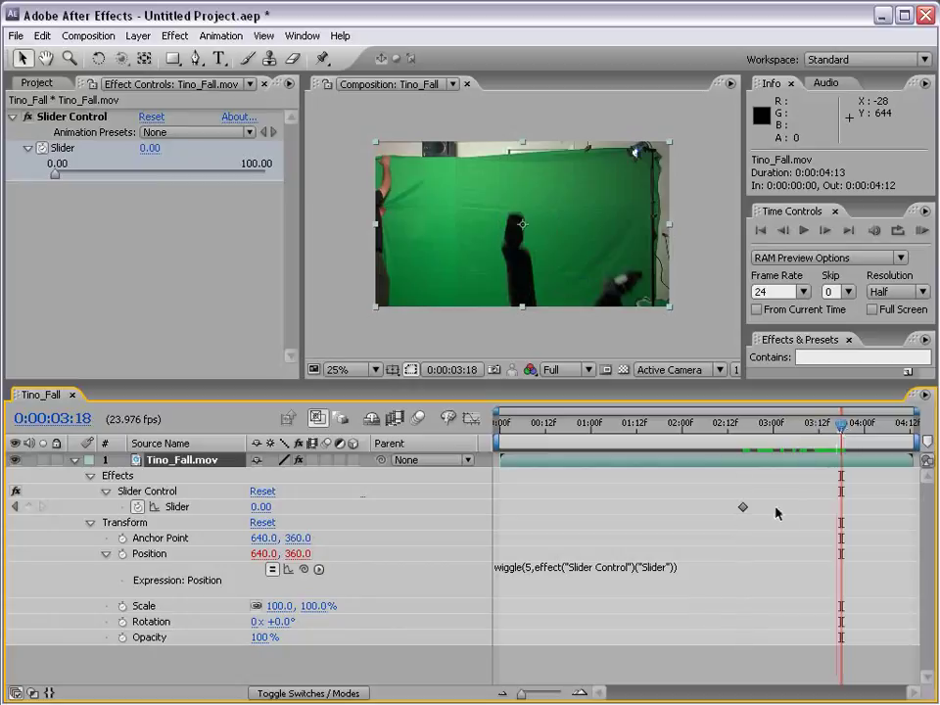
click(745, 507)
drag(745, 507, 837, 512)
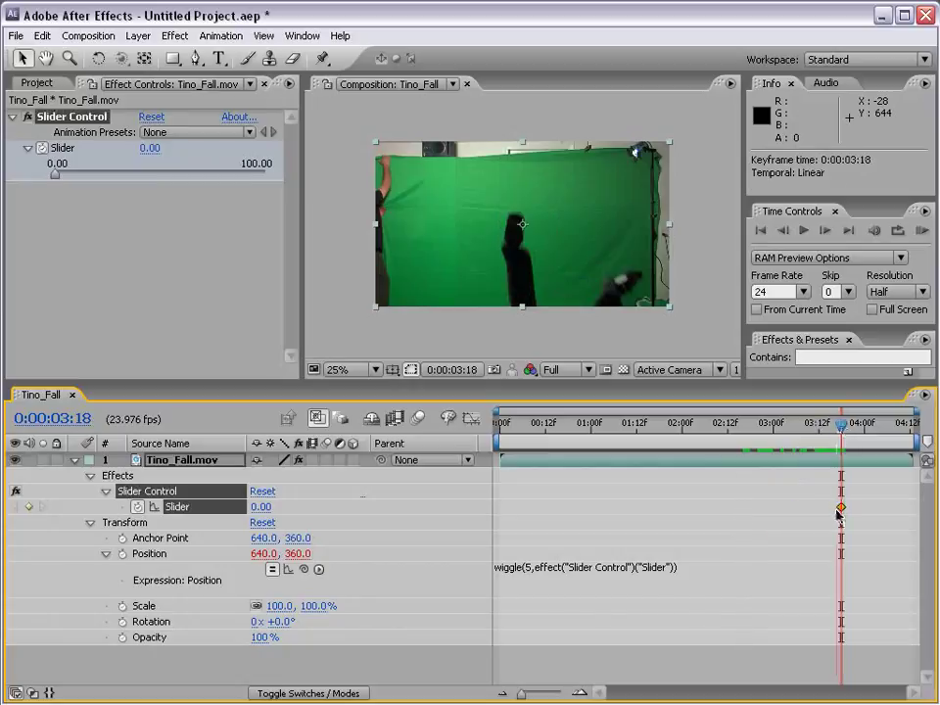
Add a Slider keyframe of about 73.80 at 0:00:03:20.
click(845, 430)
drag(845, 431, 851, 428)
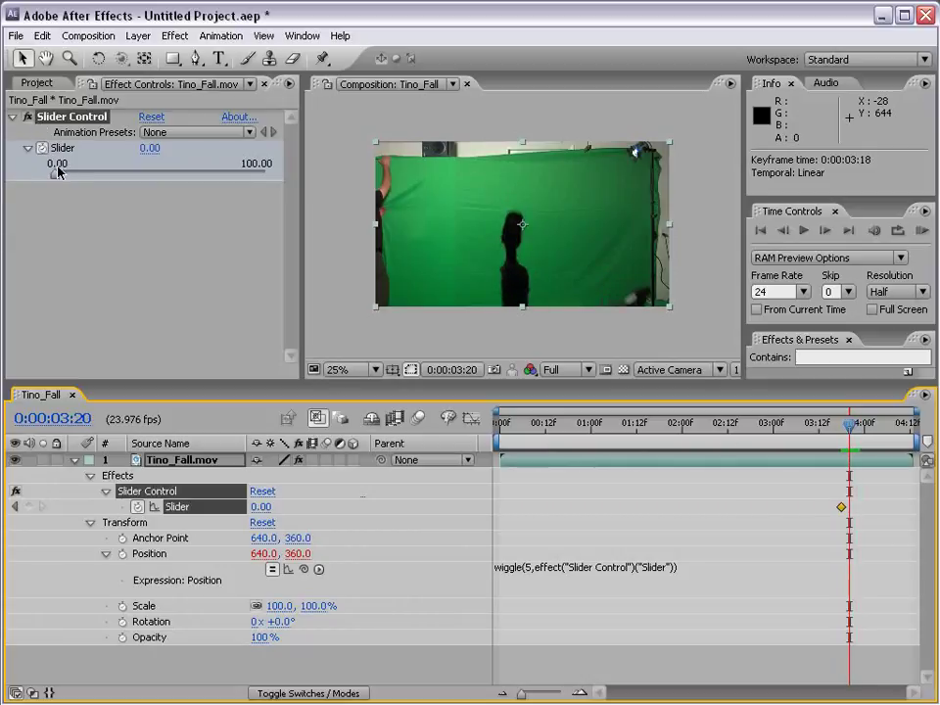
drag(56, 176, 210, 179)
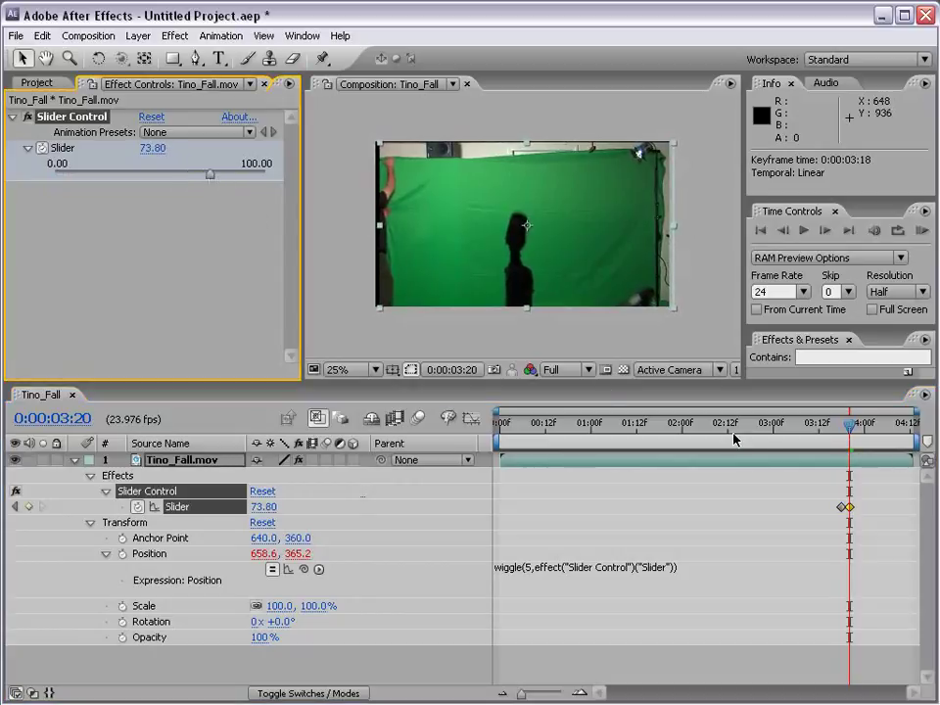
Scrub through the shake and add a Slider keyframe of 0 at 0:00:04:05.
drag(779, 427, 884, 430)
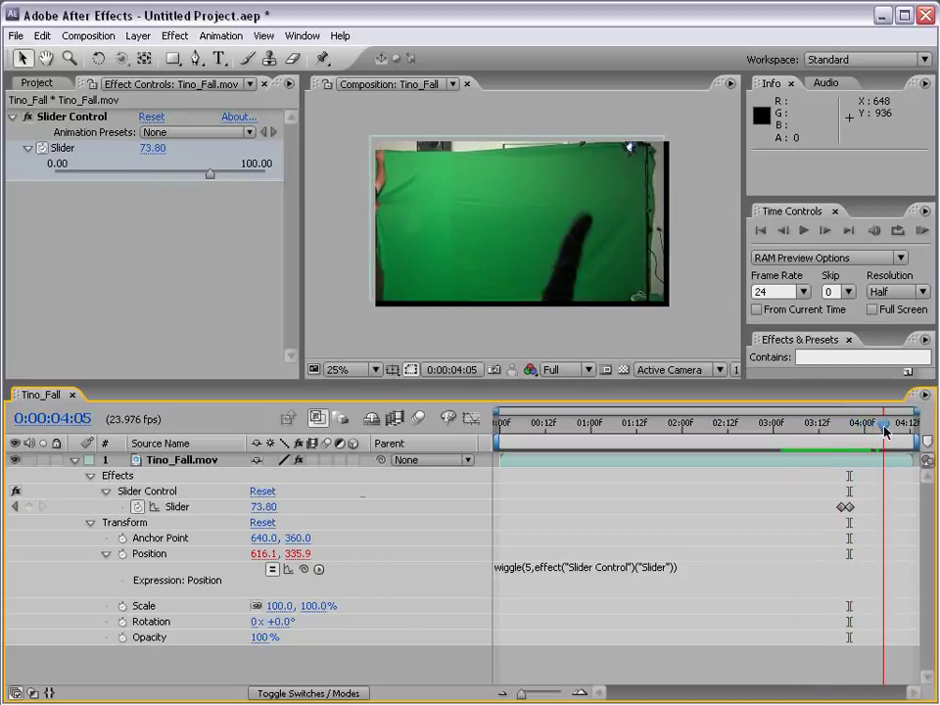
click(152, 147)
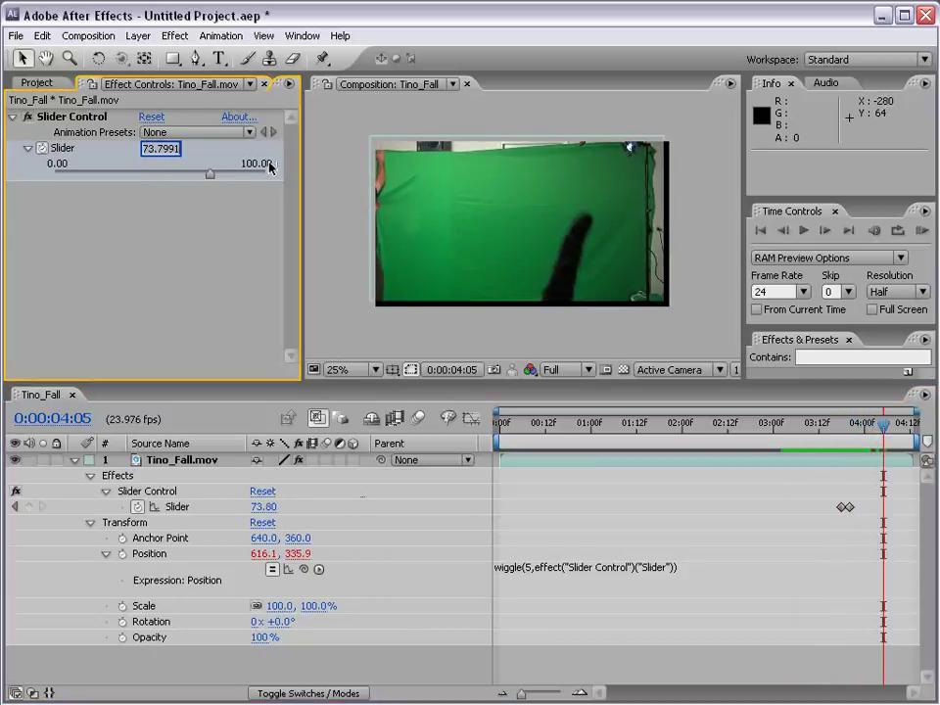
text(0)
key(Return)
click(825, 454)
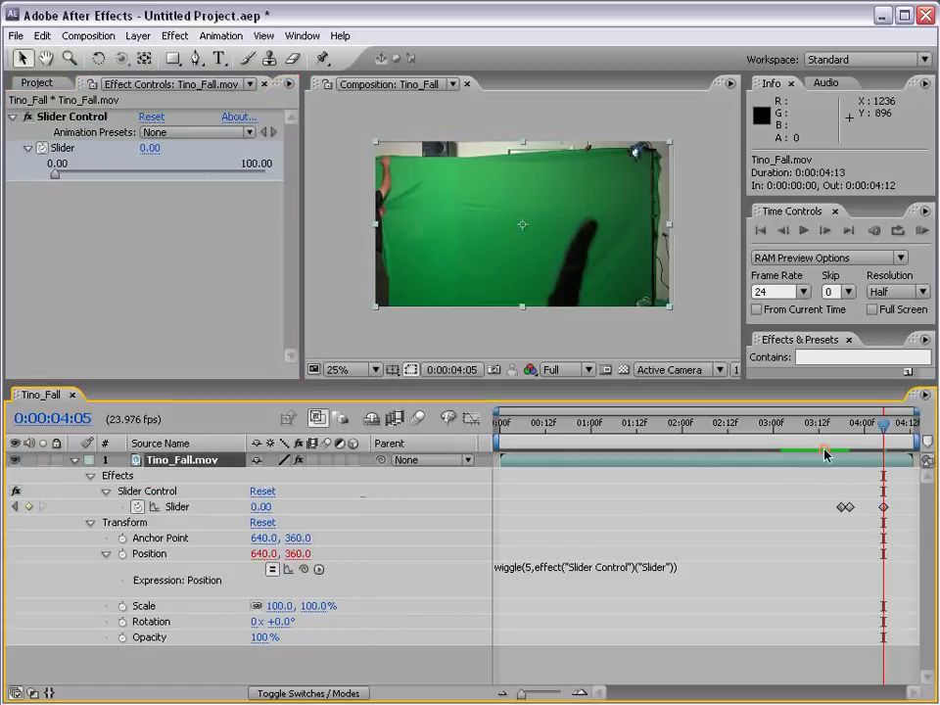
Start the work area at 0:00:03:01 and RAM preview the keyframed shake.
drag(828, 423, 779, 431)
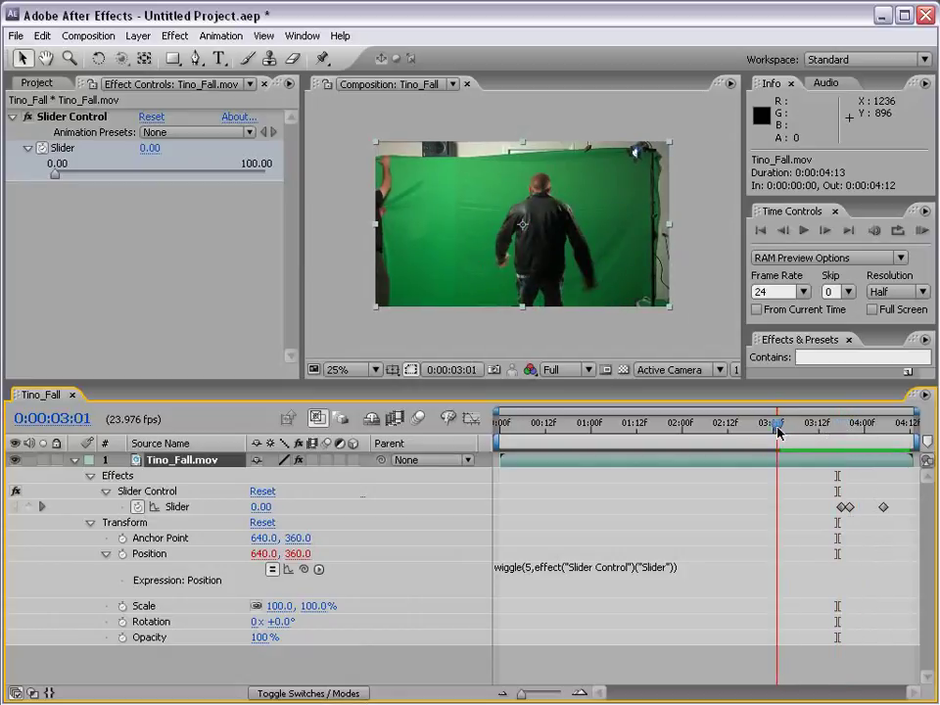
click(923, 231)
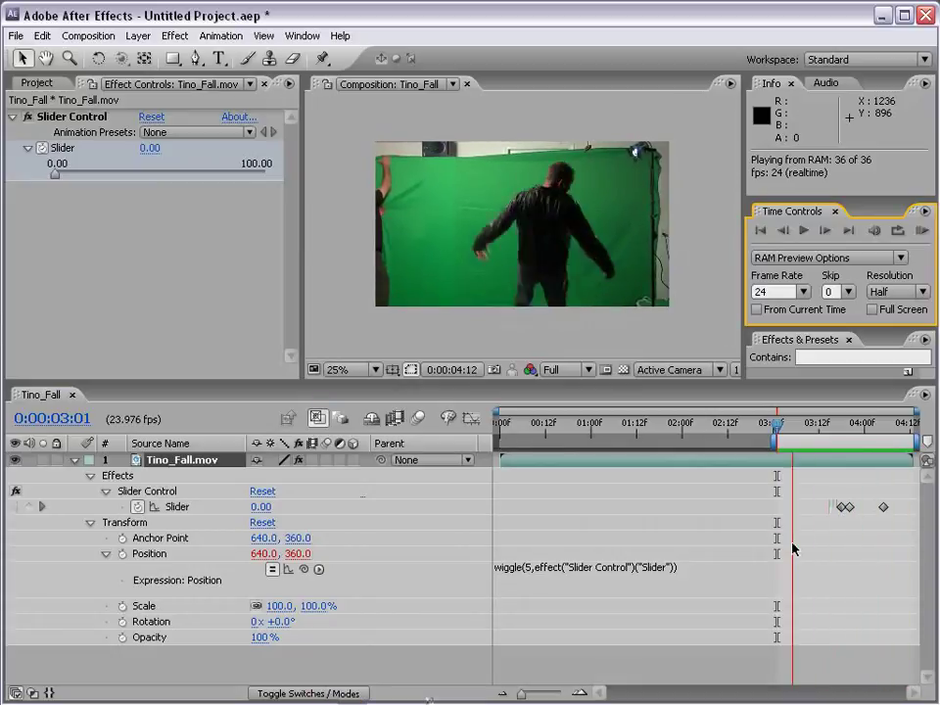
click(788, 427)
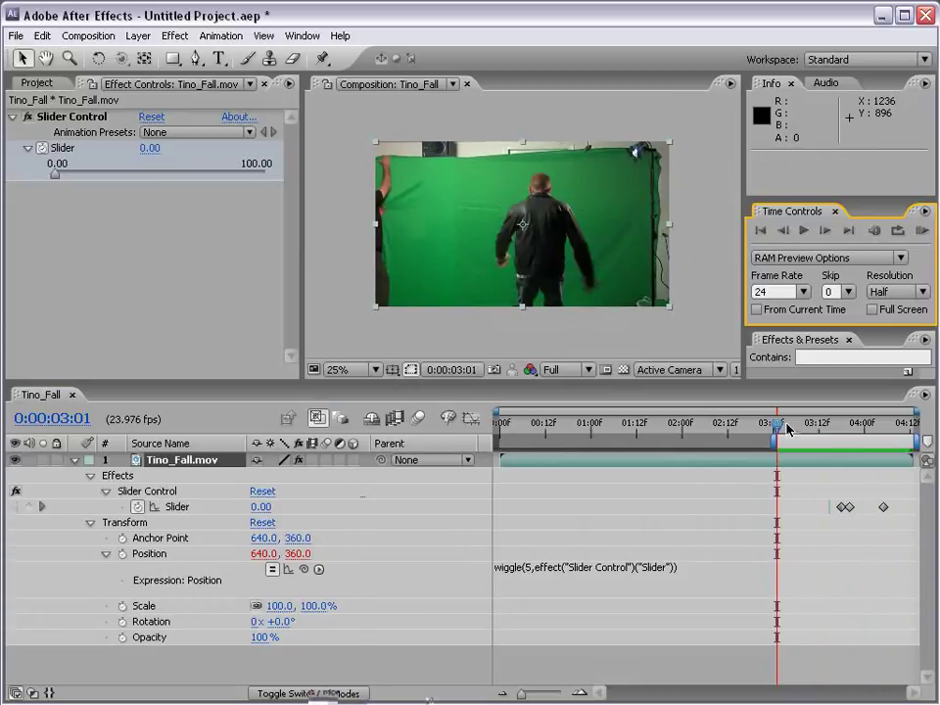
drag(788, 428, 850, 423)
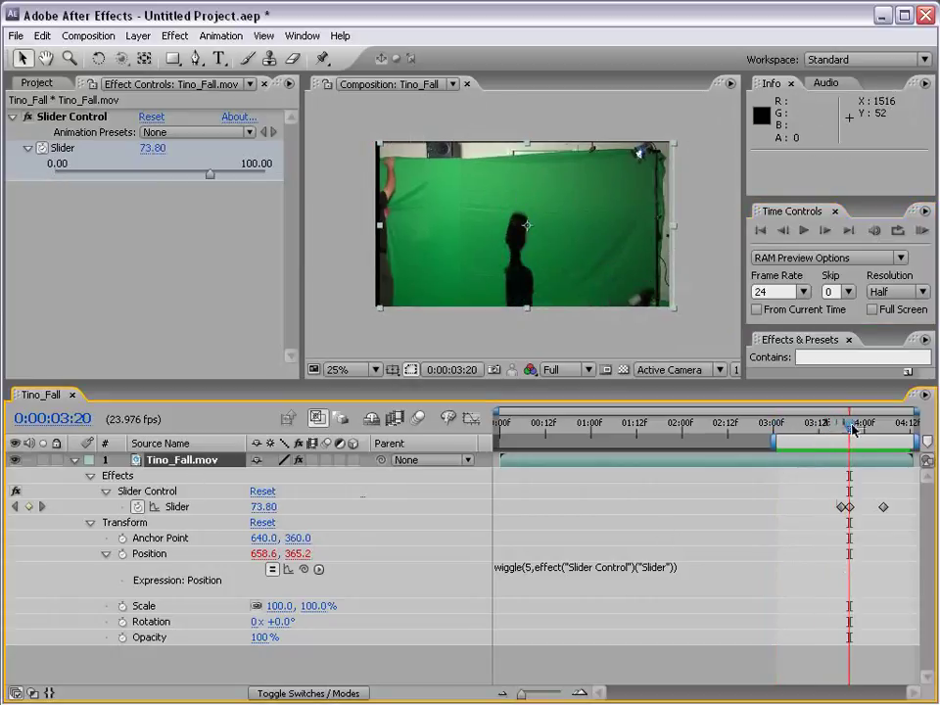
click(804, 231)
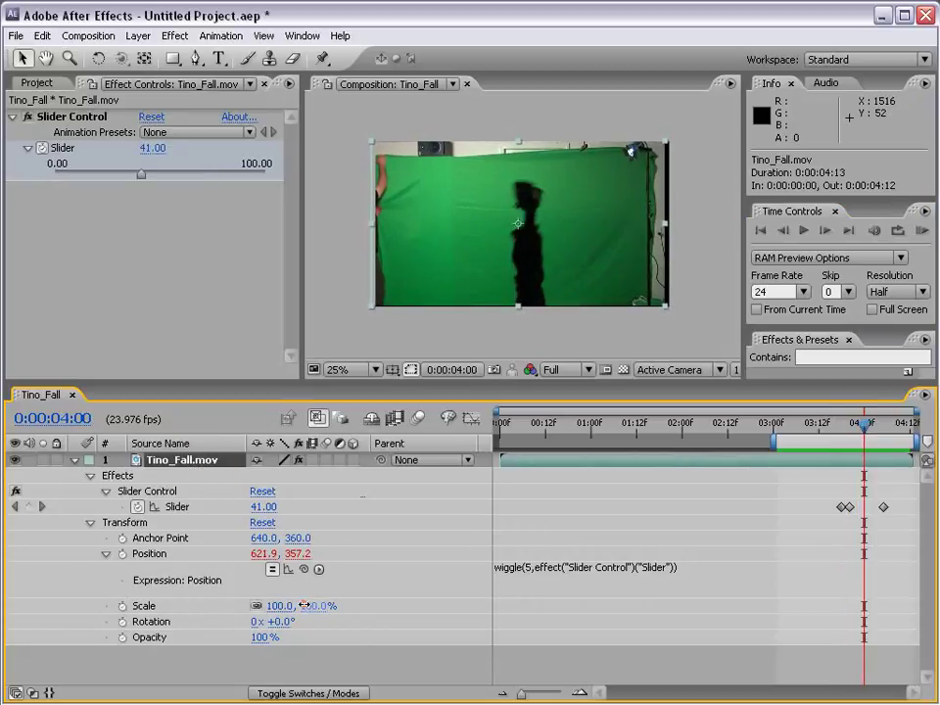
Scale the Tino_Fall.mov layer to 106% and scrub across the shake to check the frame edges.
drag(281, 607, 287, 607)
mouse_move(864, 428)
mouse_down()
mouse_move(828, 426)
mouse_move(878, 427)
mouse_up()
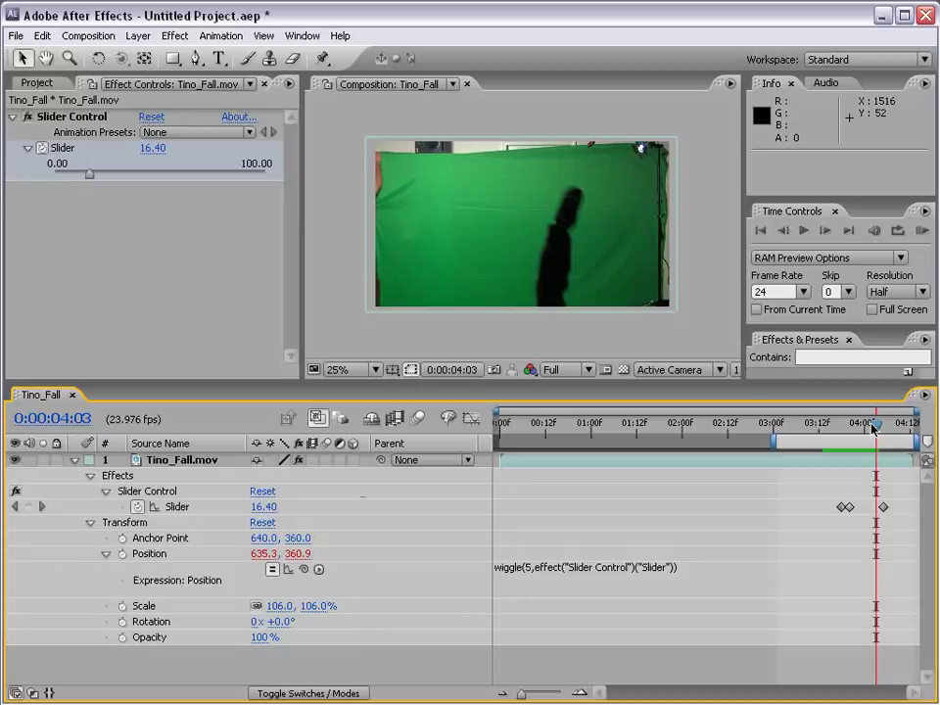
drag(873, 428, 833, 428)
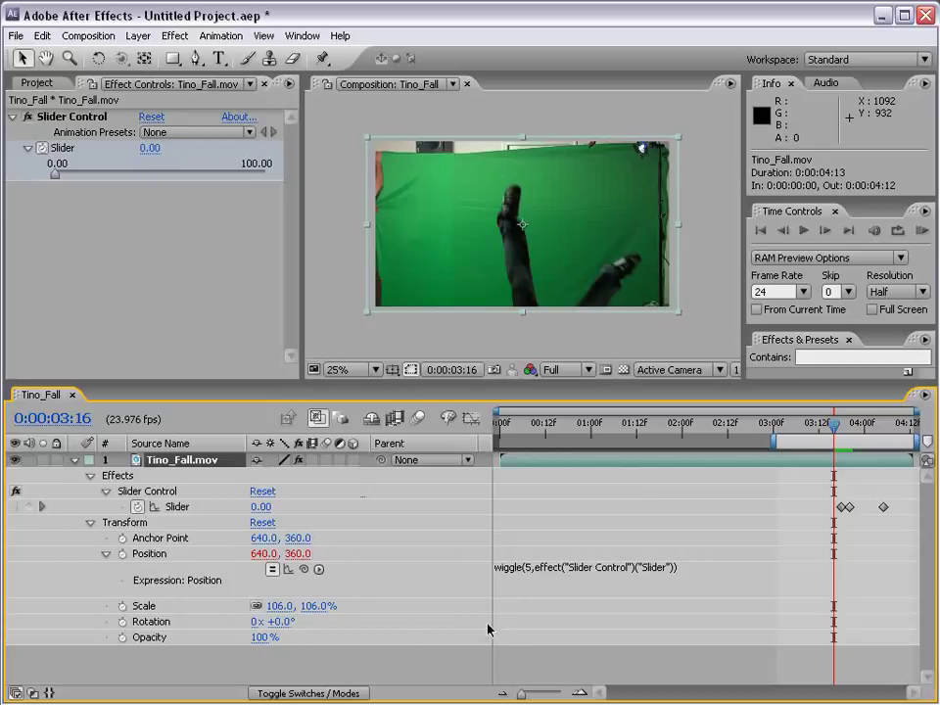
Link the layer's Opacity to the Slider with the expression effect("Slider Control")("Slider") and scrub across the slider keyframes to compare both properties.
alt+click(121, 638)
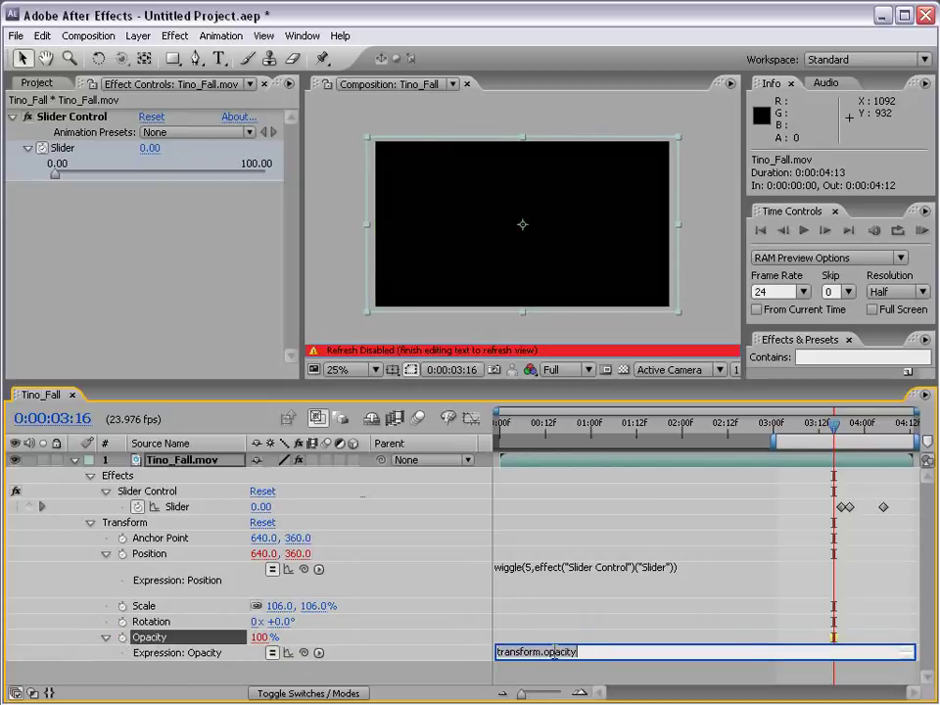
drag(304, 652, 182, 512)
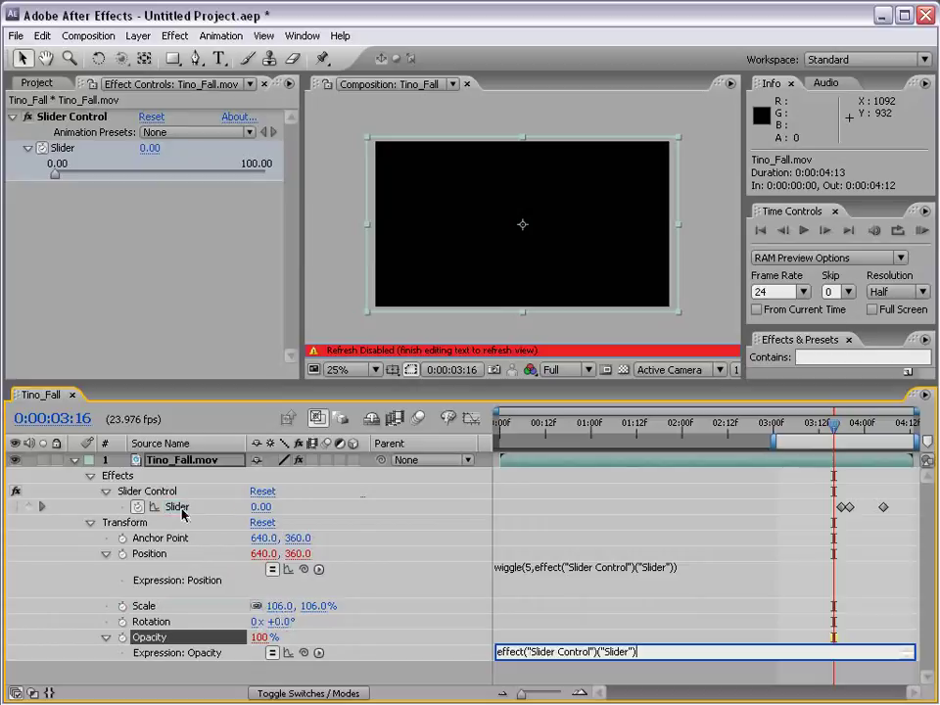
click(521, 634)
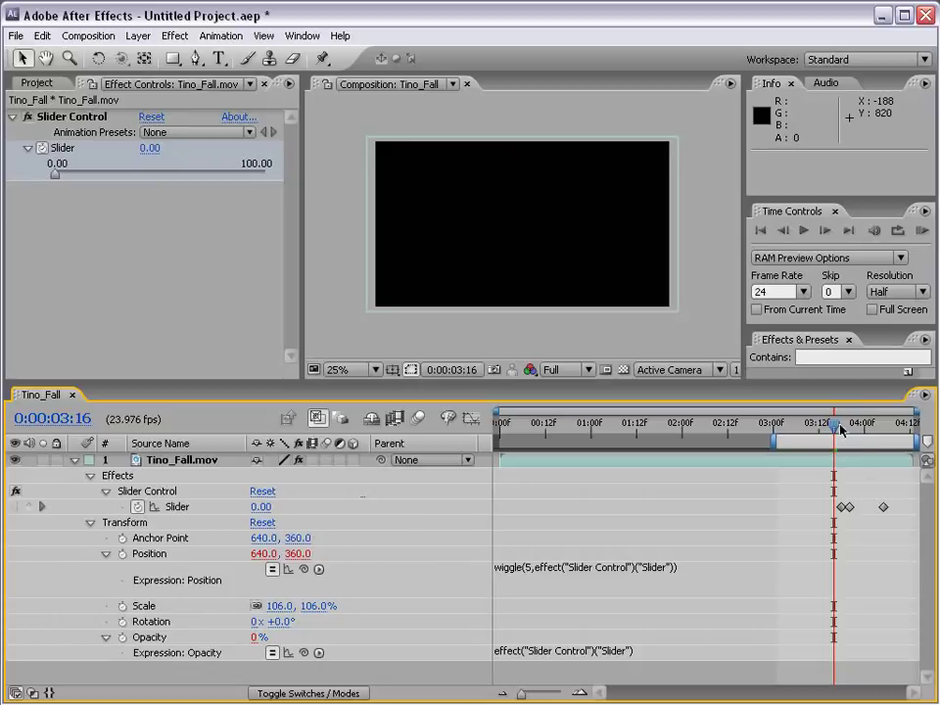
drag(833, 431, 848, 426)
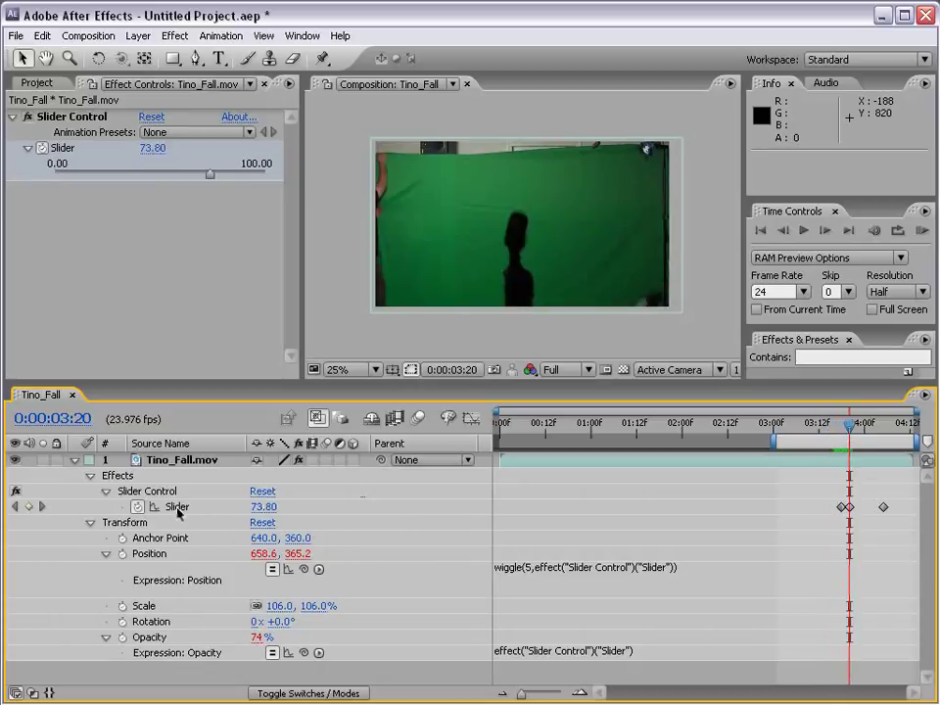
click(859, 430)
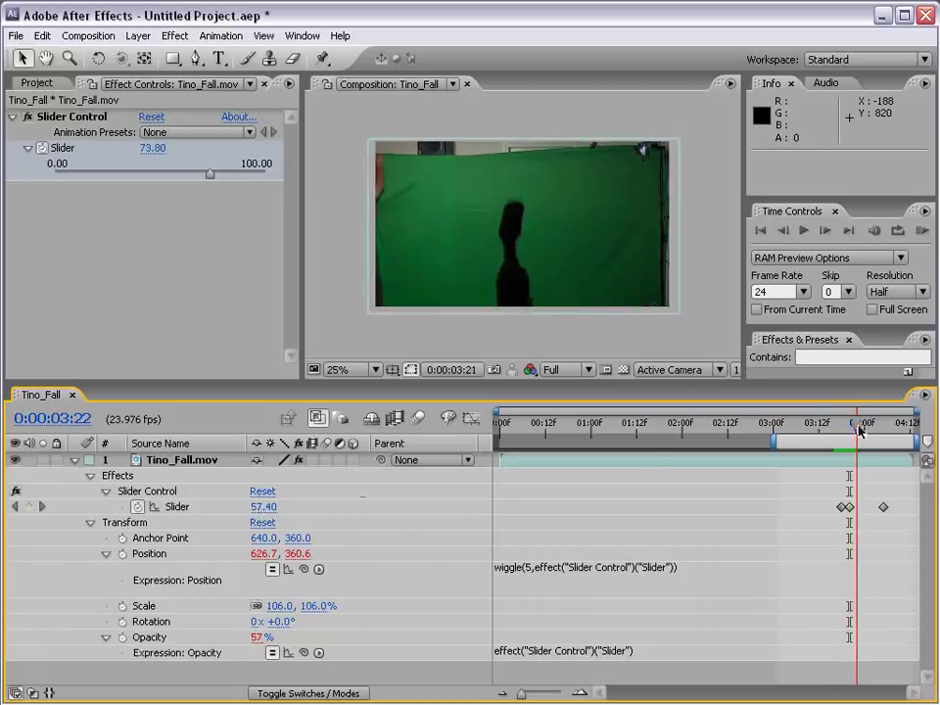
mouse_move(858, 431)
mouse_down()
mouse_move(866, 431)
mouse_move(848, 431)
mouse_up()
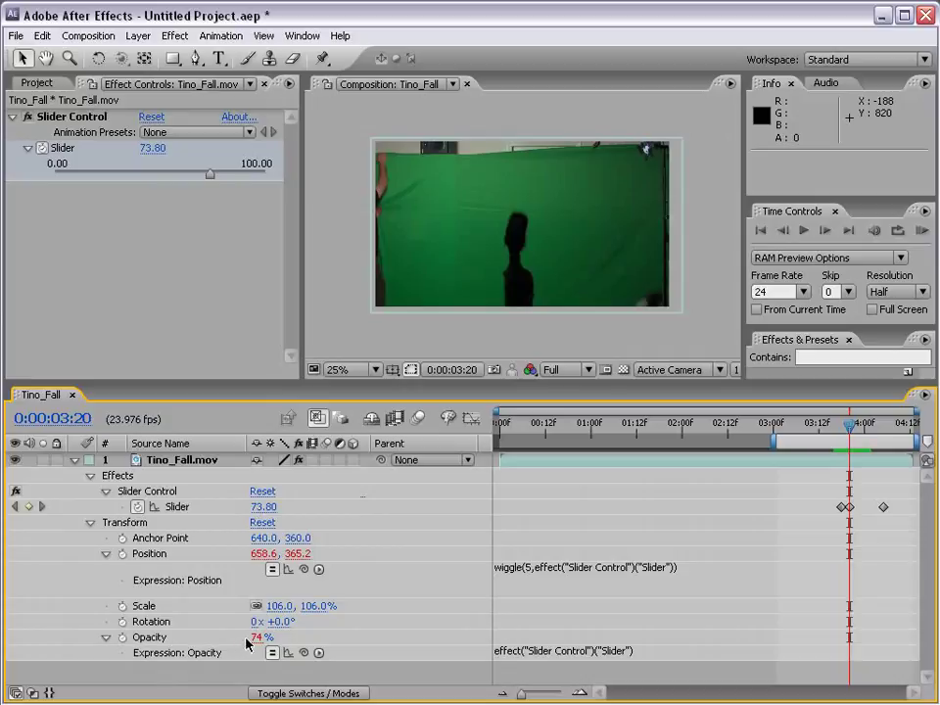
drag(848, 431, 882, 431)
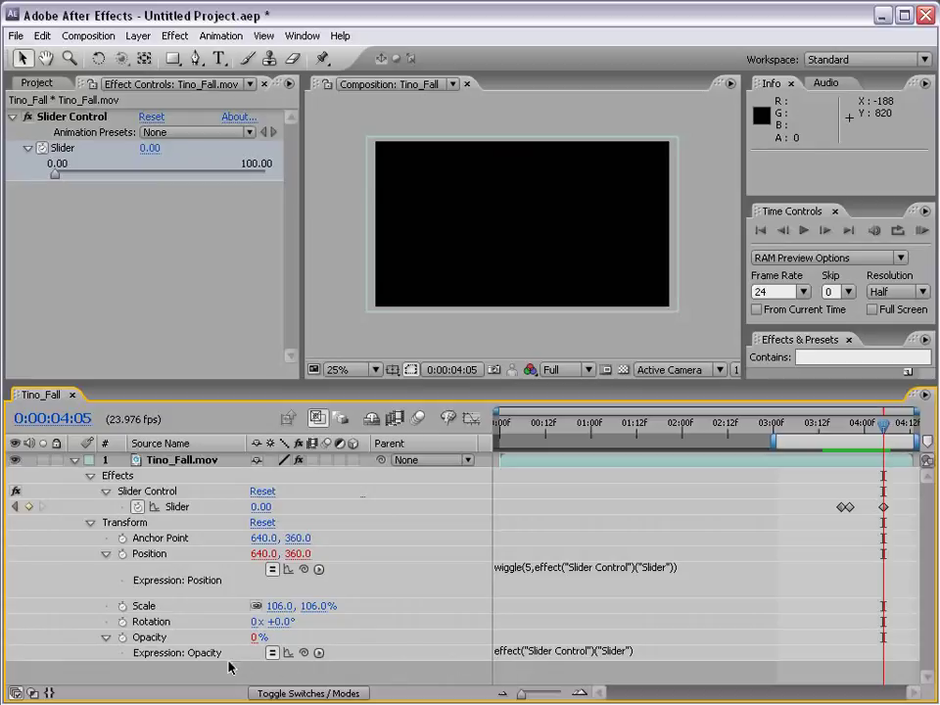
Remove the Opacity expression and switch the Position expression off and back on, undoing the stray stopwatch activation.
alt+click(121, 637)
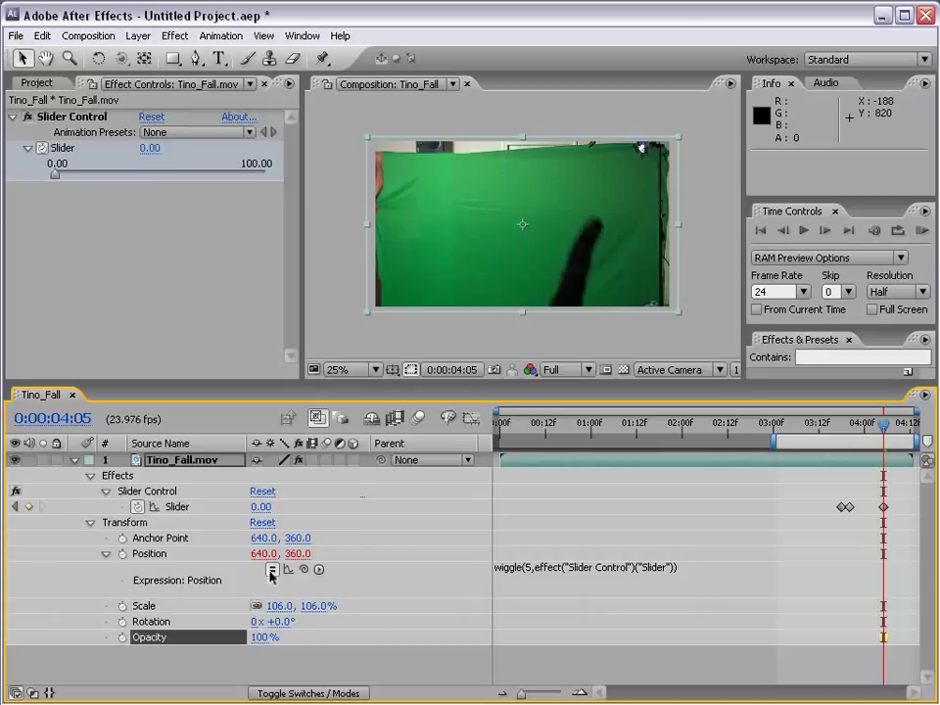
click(272, 571)
click(272, 569)
key(ctrl+z)
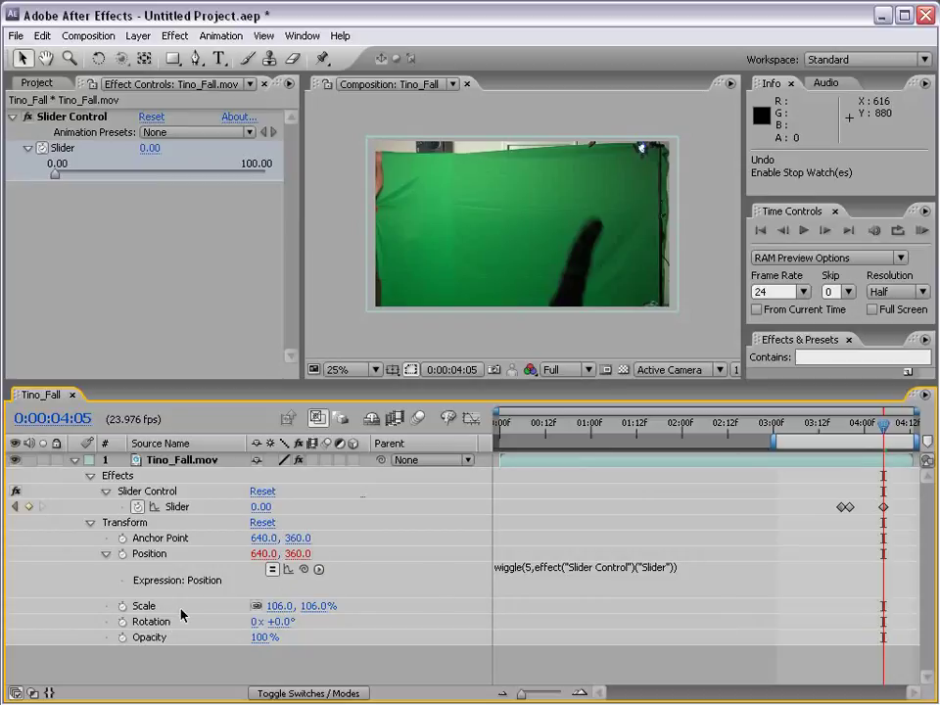
Copy the whole wiggle expression from the Position property of Tino_Fall.mov.
click(554, 579)
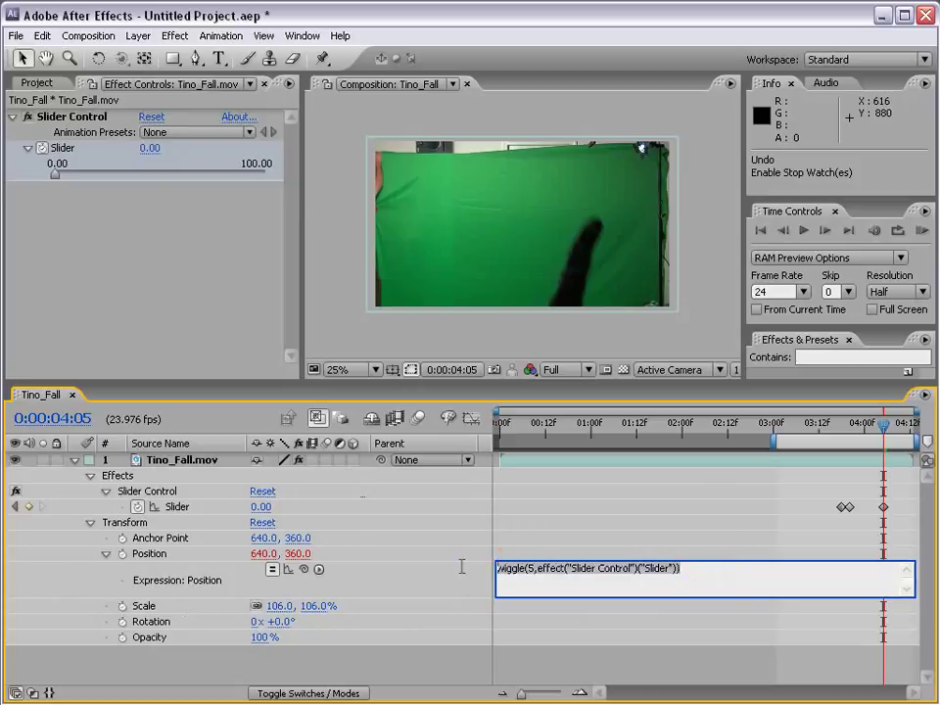
drag(714, 571, 497, 567)
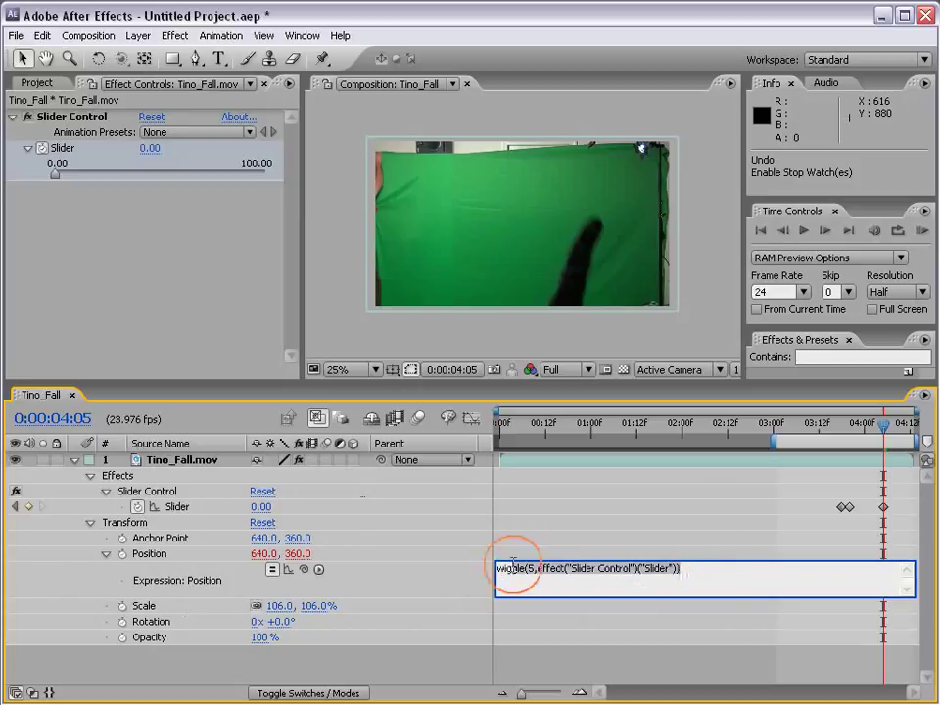
click(573, 581)
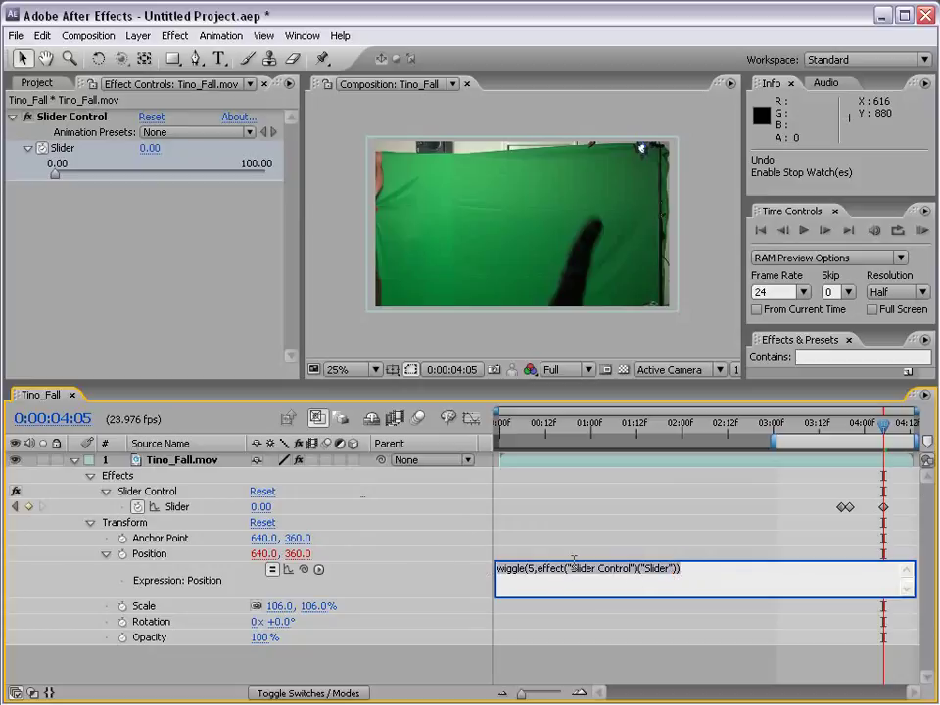
right_click(511, 573)
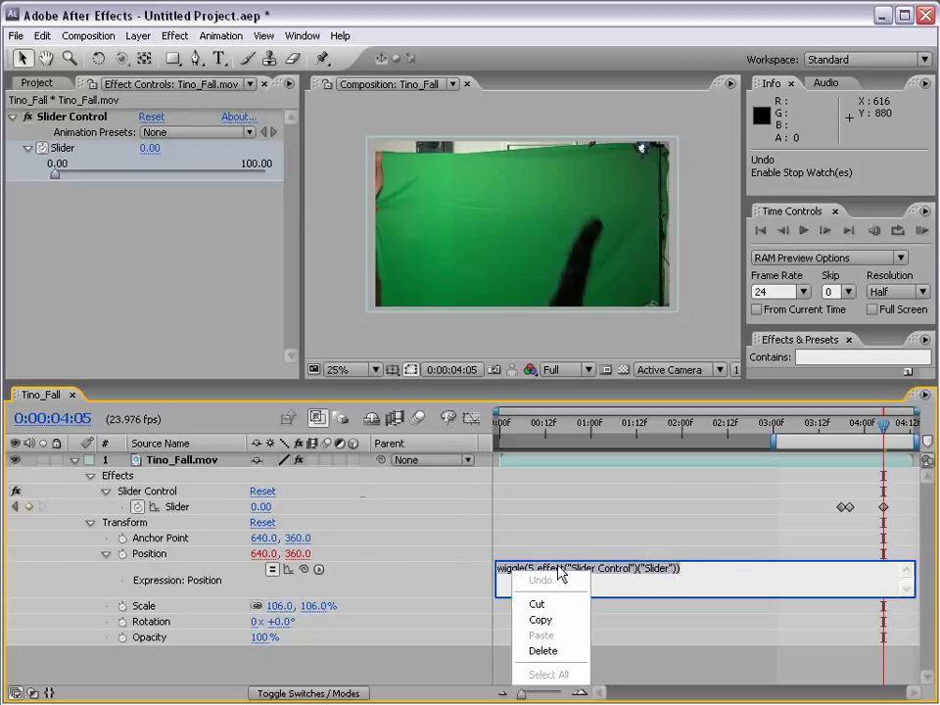
click(546, 620)
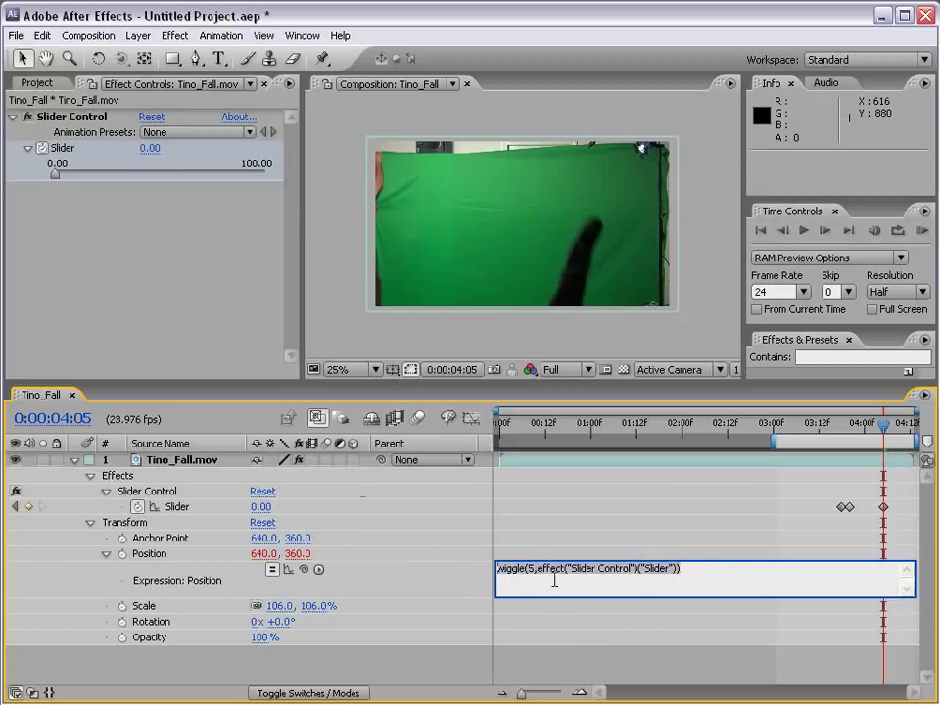
click(459, 632)
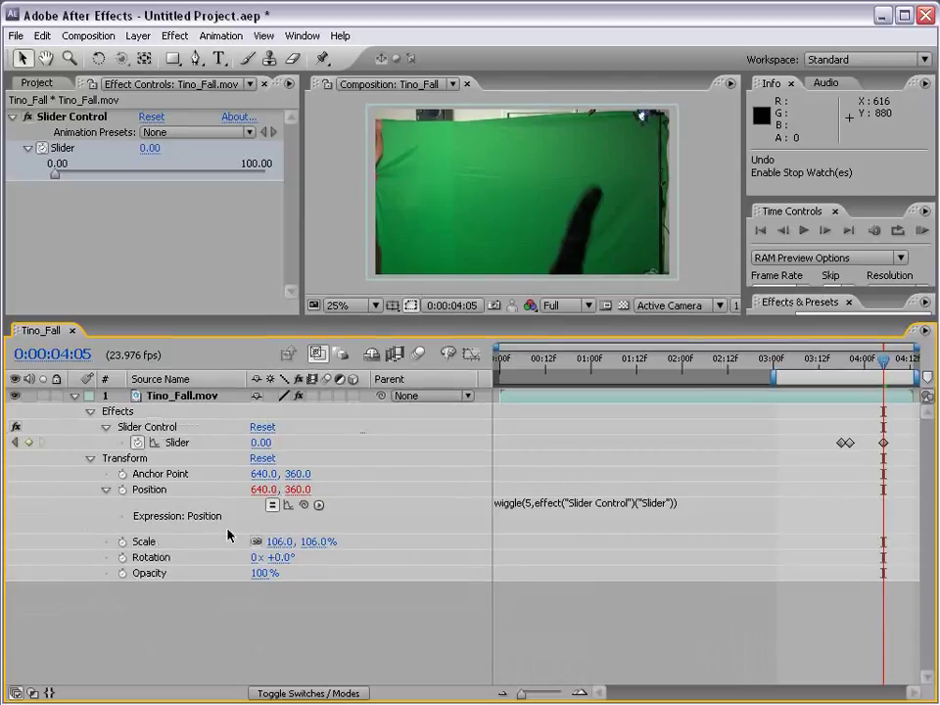
Add an expression to the layer's Rotation and replace the default text with the copied wiggle(5,effect("Slider Control")("Slider")).
alt+click(122, 557)
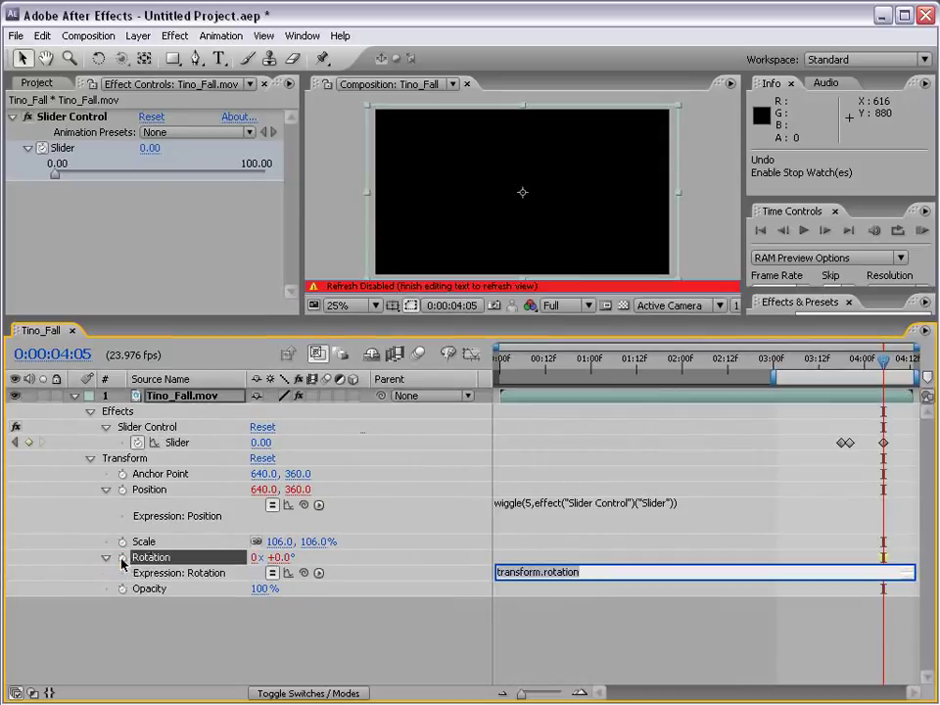
key(BackSpace)
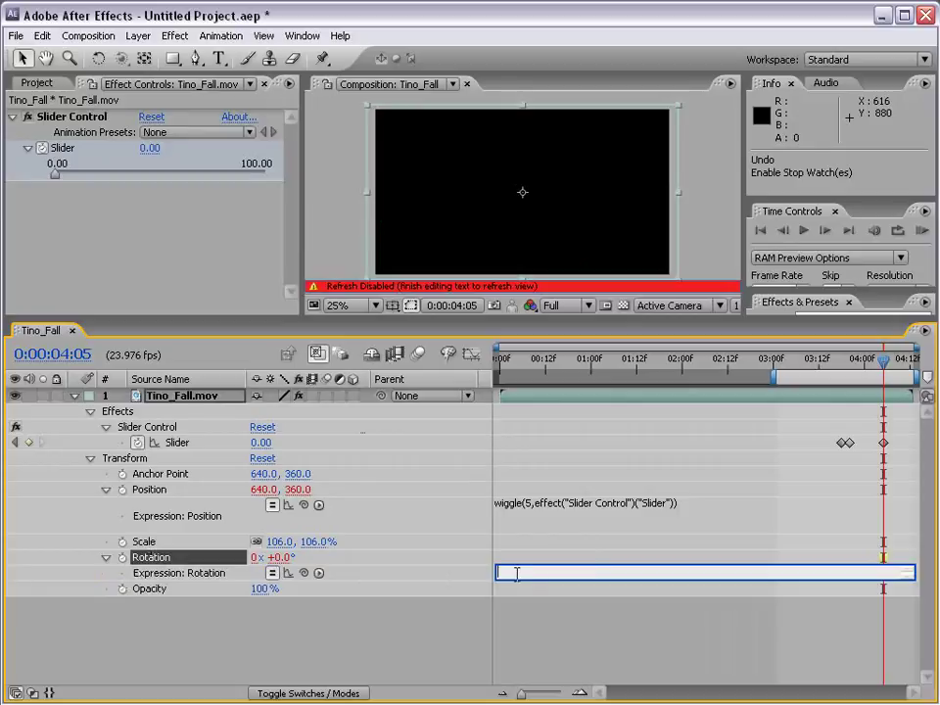
right_click(507, 572)
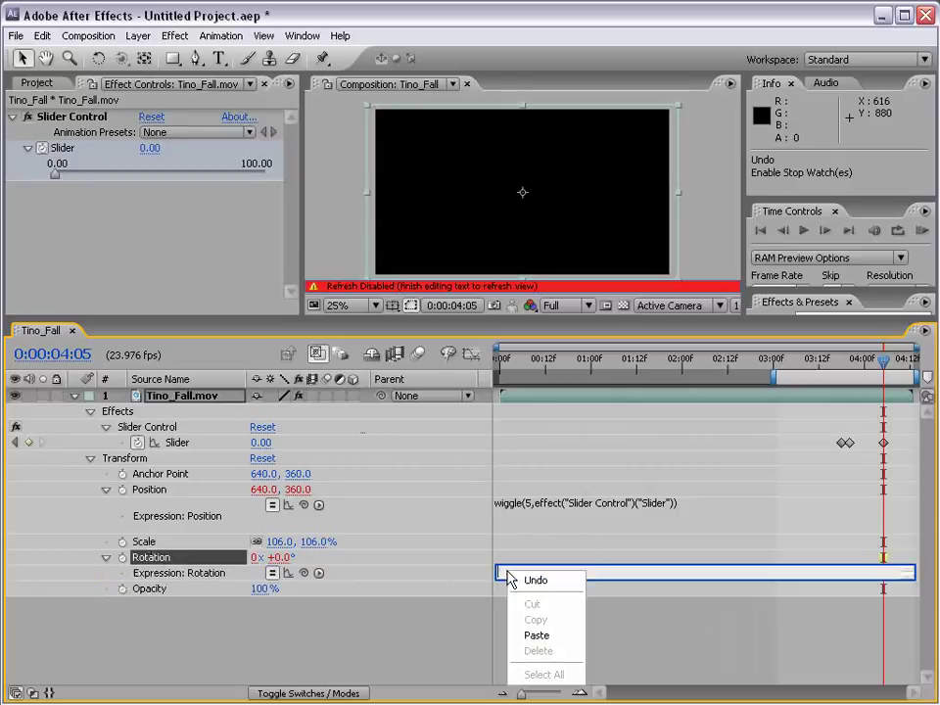
click(537, 638)
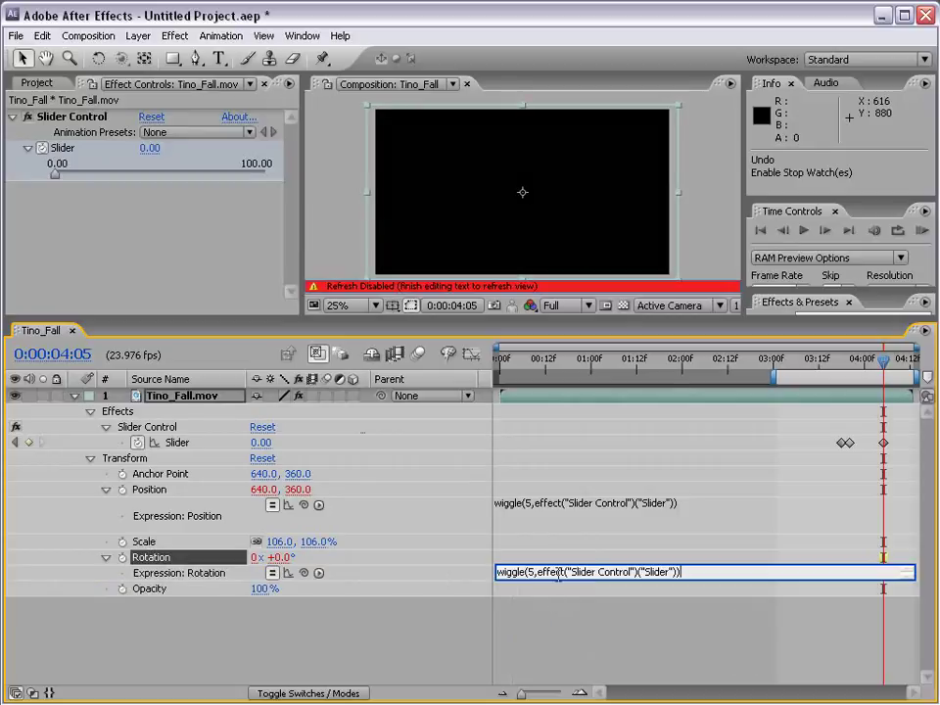
key(Return)
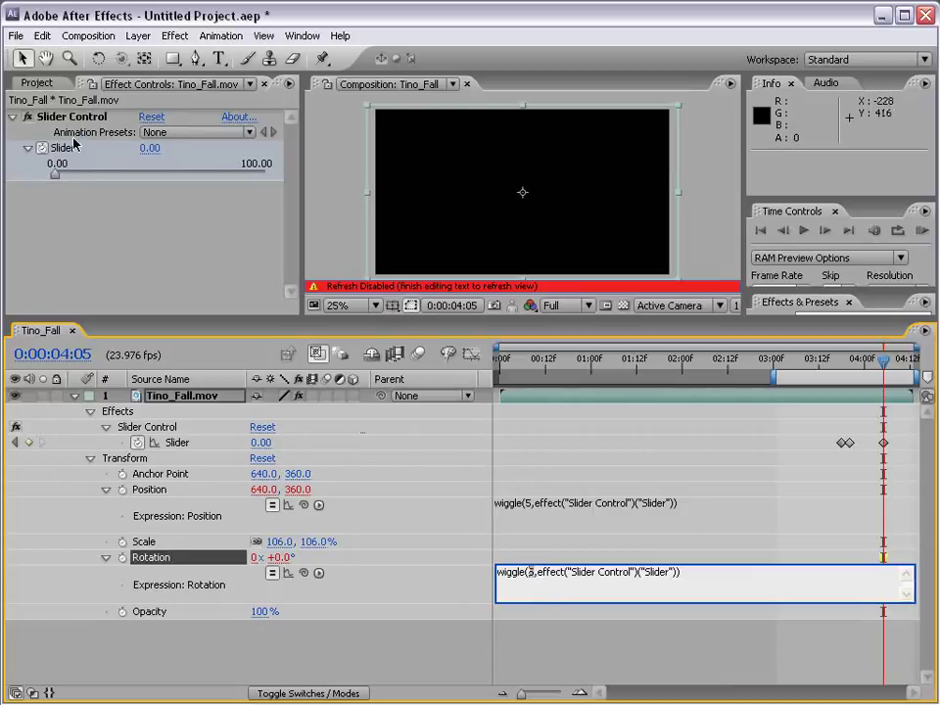
click(653, 643)
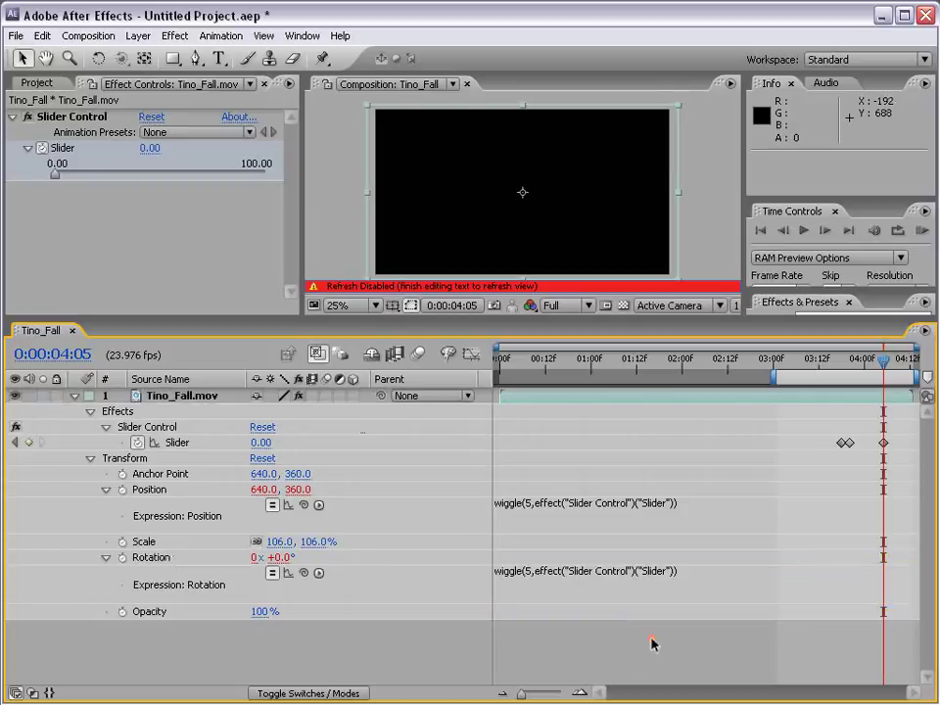
Scrub into the shake and set the Slider keyframe at 0:00:03:20 to about 24.
click(807, 362)
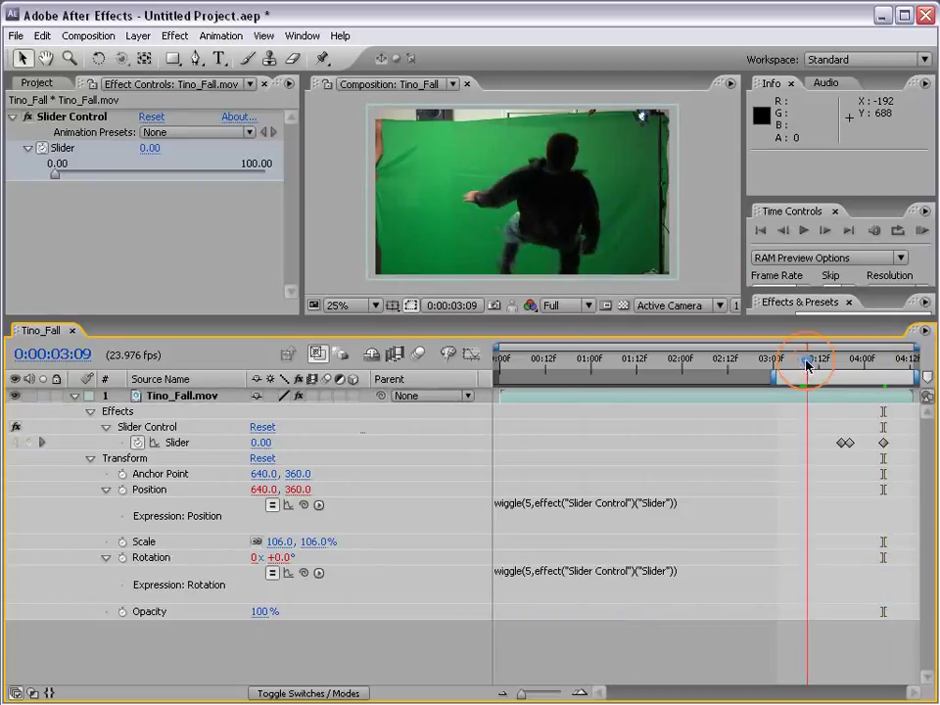
drag(807, 365, 839, 366)
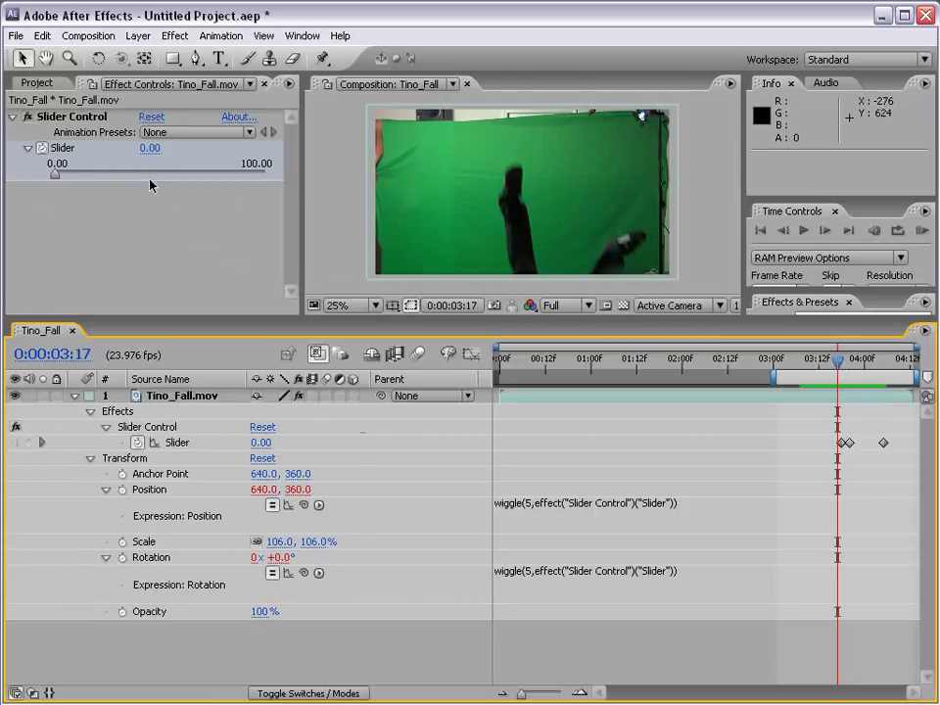
key(Page_Down)
key(Page_Down)
key(Page_Down)
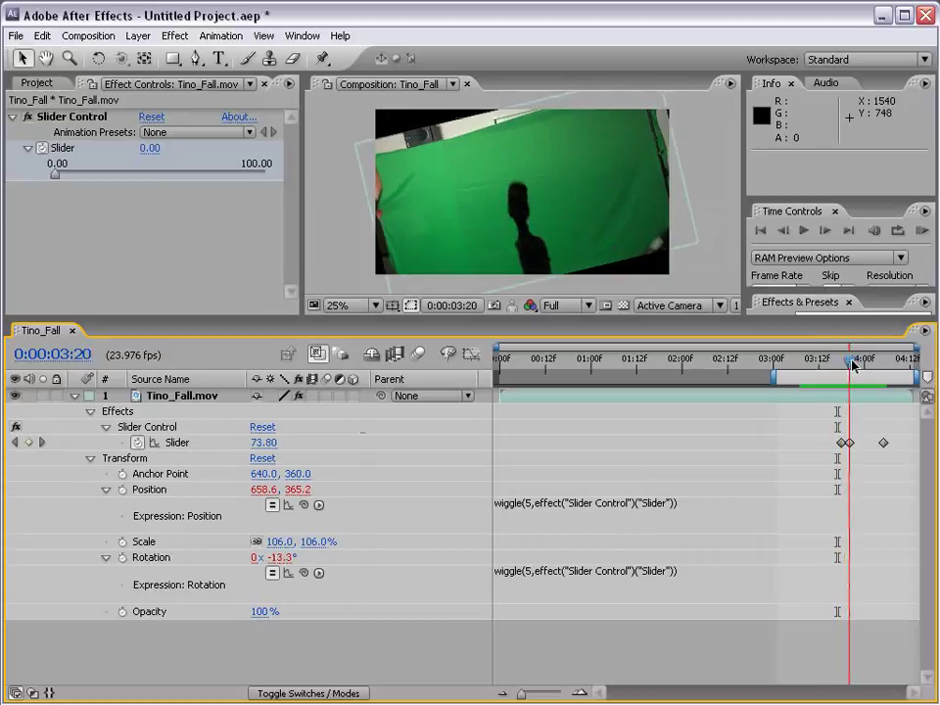
click(105, 174)
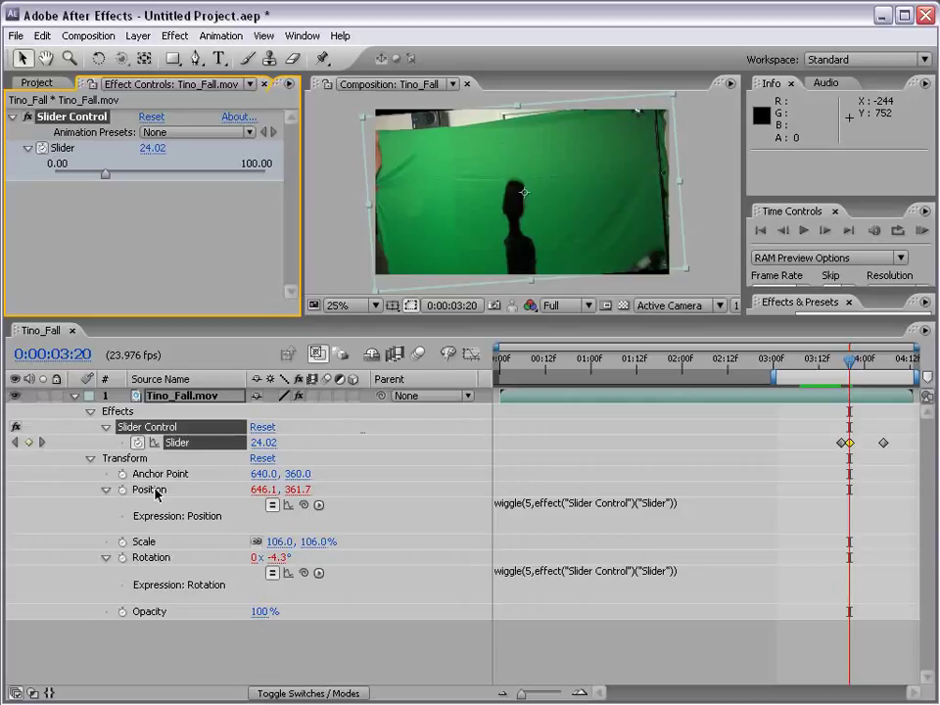
Append /10 to the Rotation expression to divide the wiggle, and scrub over the shake to check the tilt.
click(602, 571)
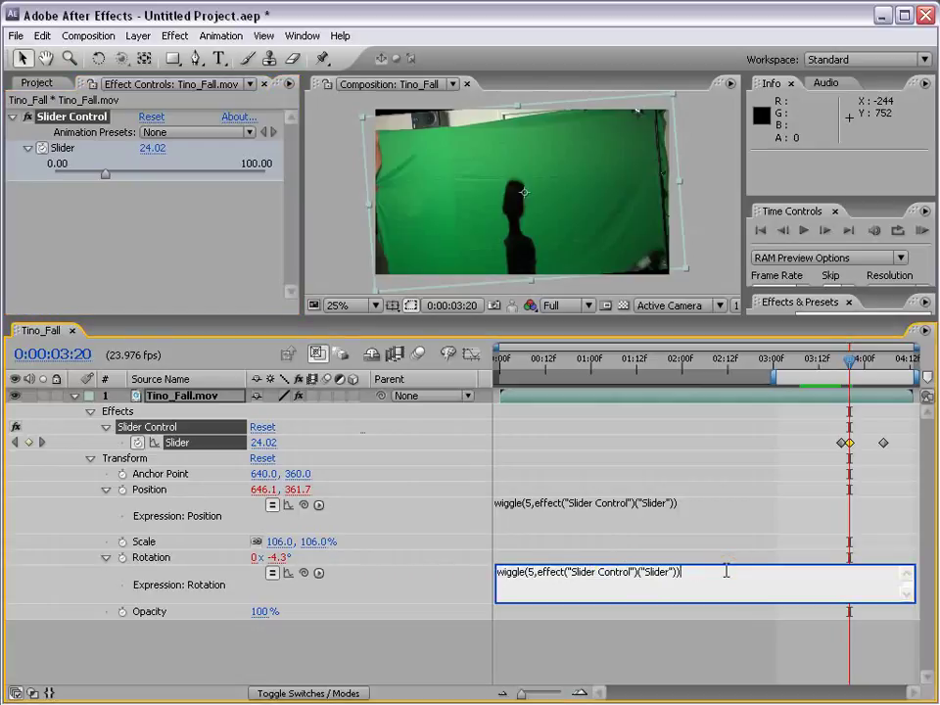
click(844, 428)
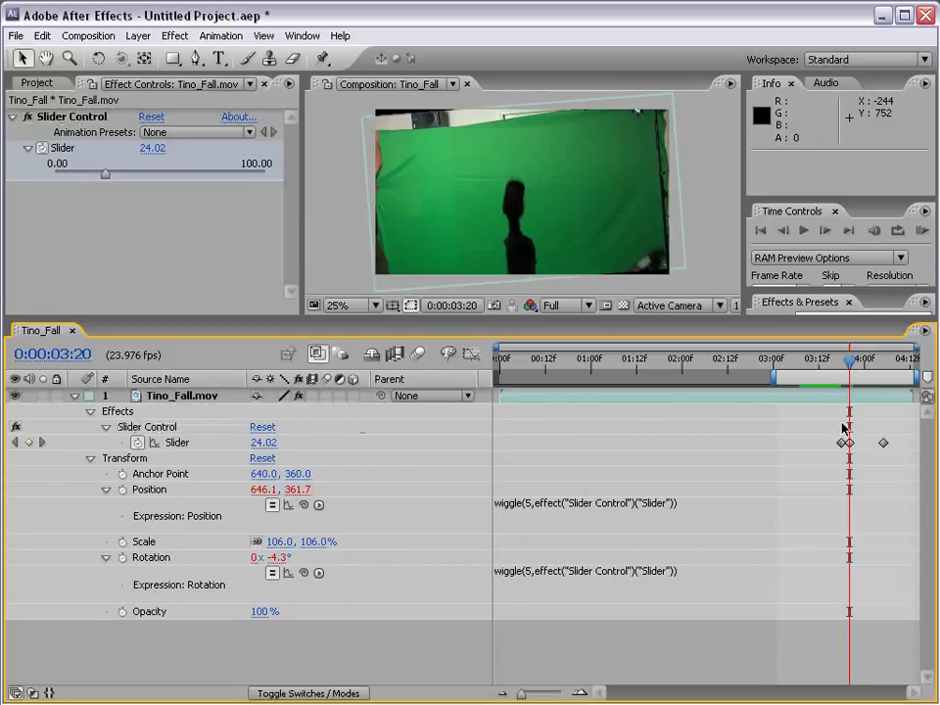
click(684, 573)
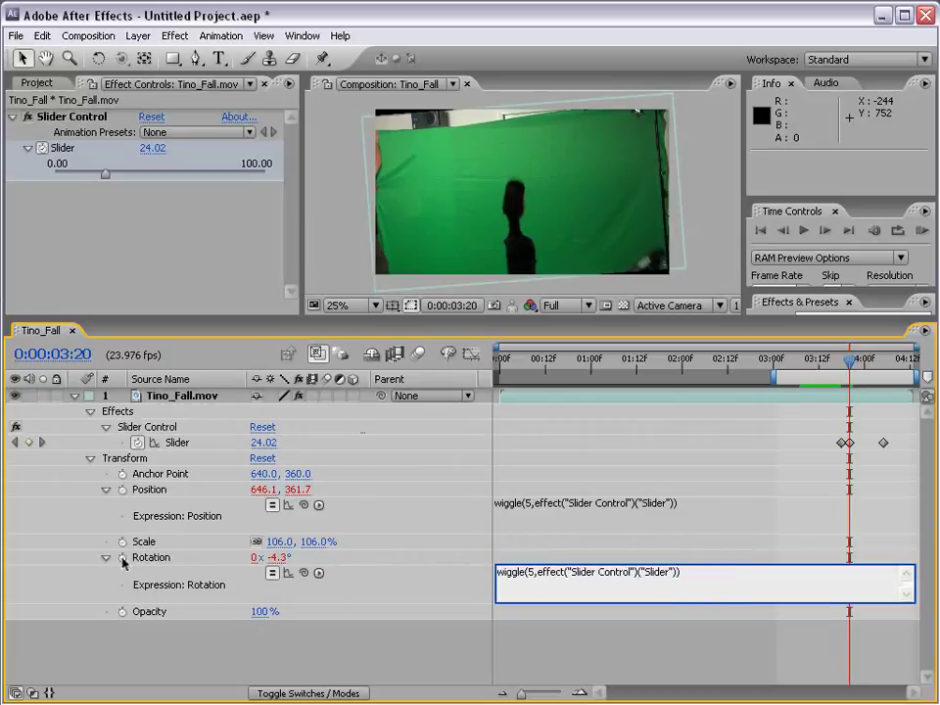
click(696, 573)
click(696, 573)
text(;)
click(498, 573)
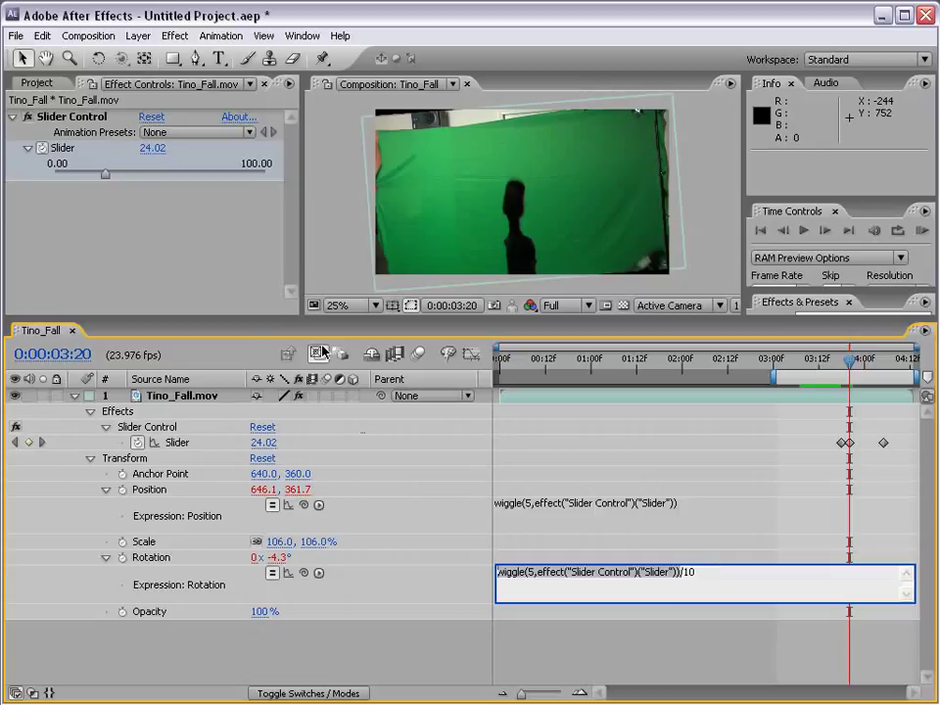
click(635, 638)
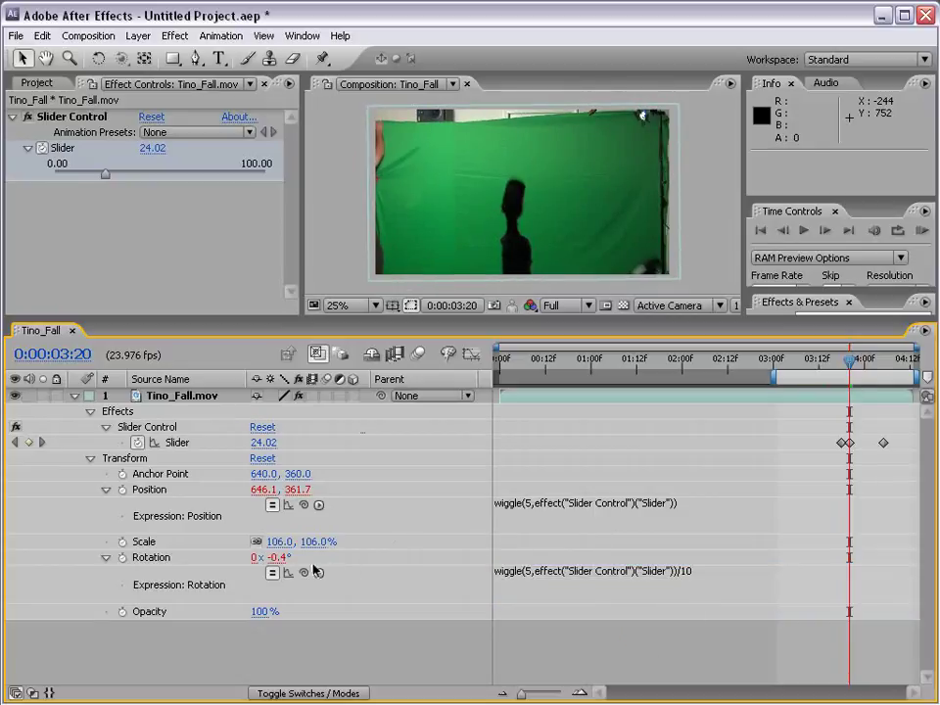
mouse_move(848, 362)
mouse_down()
mouse_move(881, 365)
mouse_move(852, 364)
mouse_up()
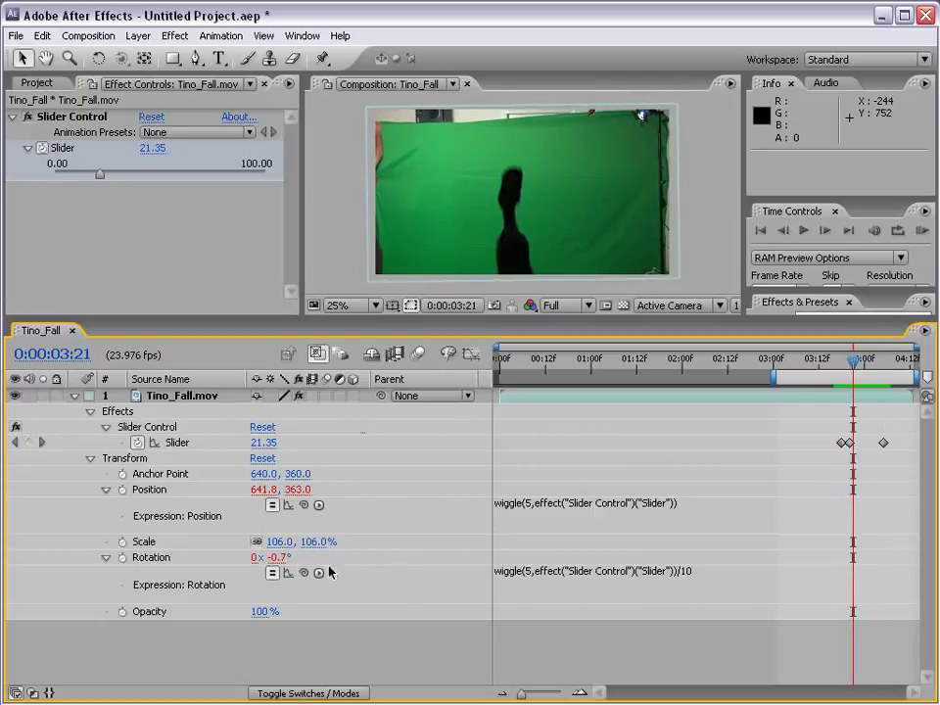
Change the divisor at the end of the Rotation expression to 5 and scrub across the slider peak.
click(701, 575)
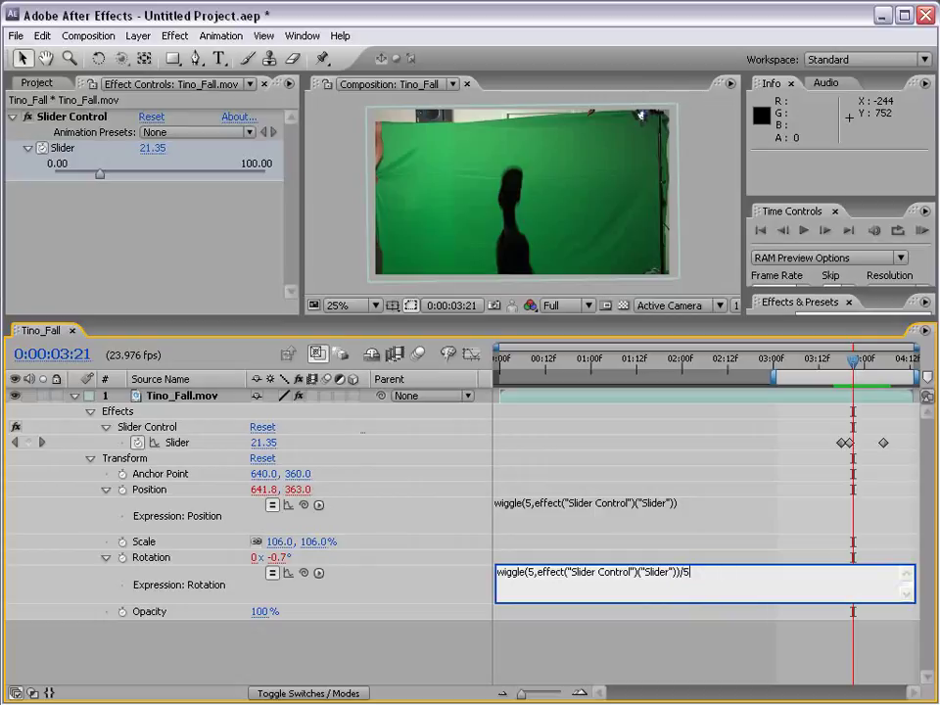
click(736, 642)
mouse_move(847, 361)
mouse_down()
mouse_move(863, 365)
mouse_move(837, 362)
mouse_move(852, 363)
mouse_up()
Set the Rotation expression's divisor to 2 and scrub over the first shaking frames.
click(691, 575)
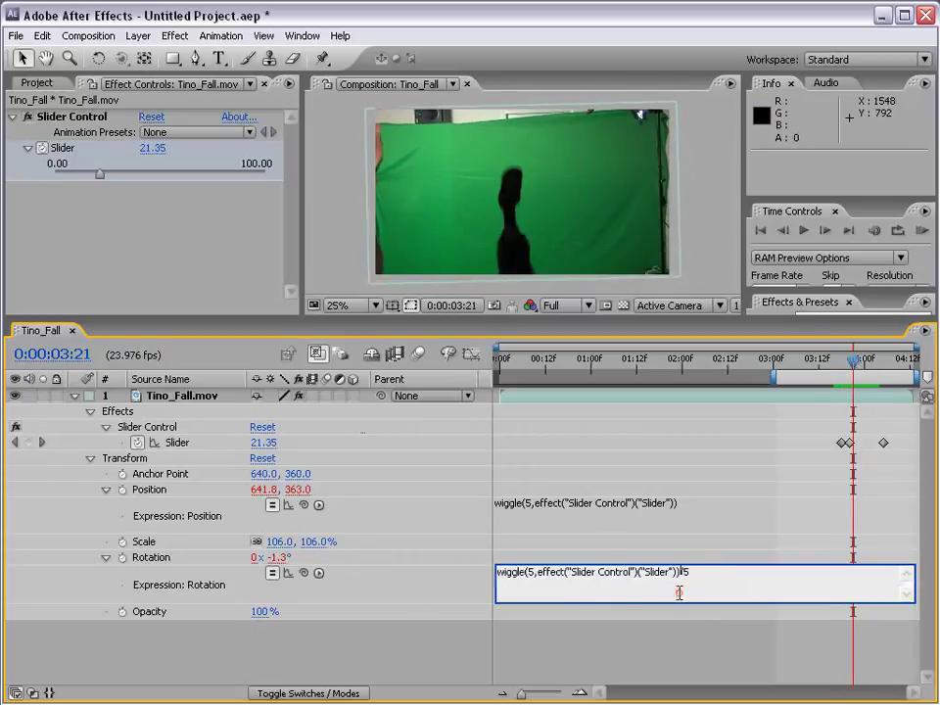
key(BackSpace)
text(2)
key(KP_Enter)
mouse_move(844, 363)
mouse_down()
mouse_move(878, 362)
mouse_move(848, 362)
mouse_up()
Set the Rotation expression's divisor to 3 and RAM preview the combined position and rotation shake.
click(688, 571)
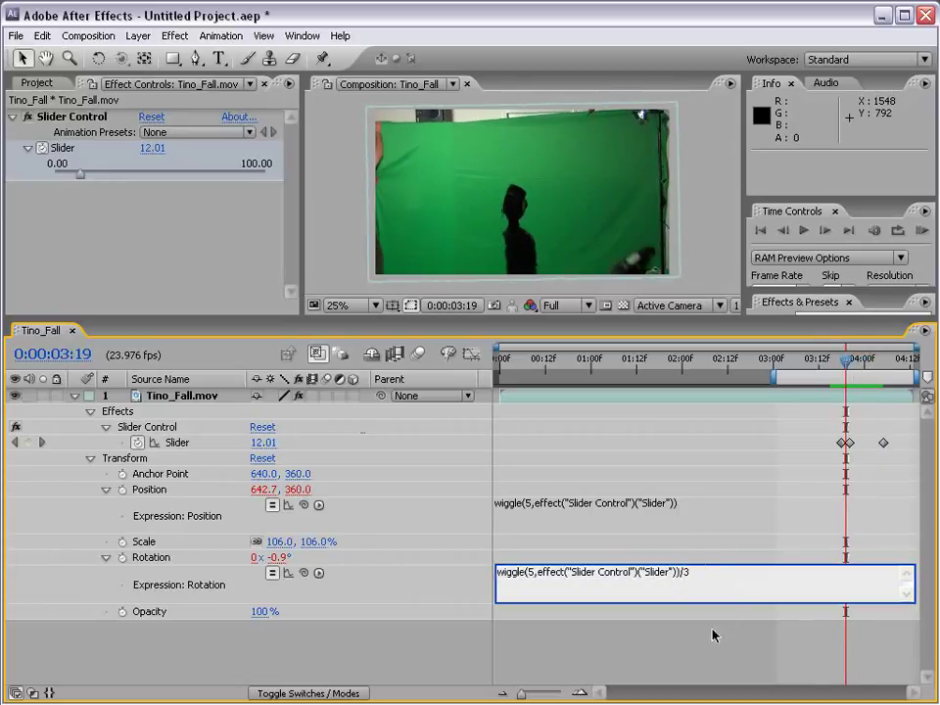
drag(810, 362, 830, 362)
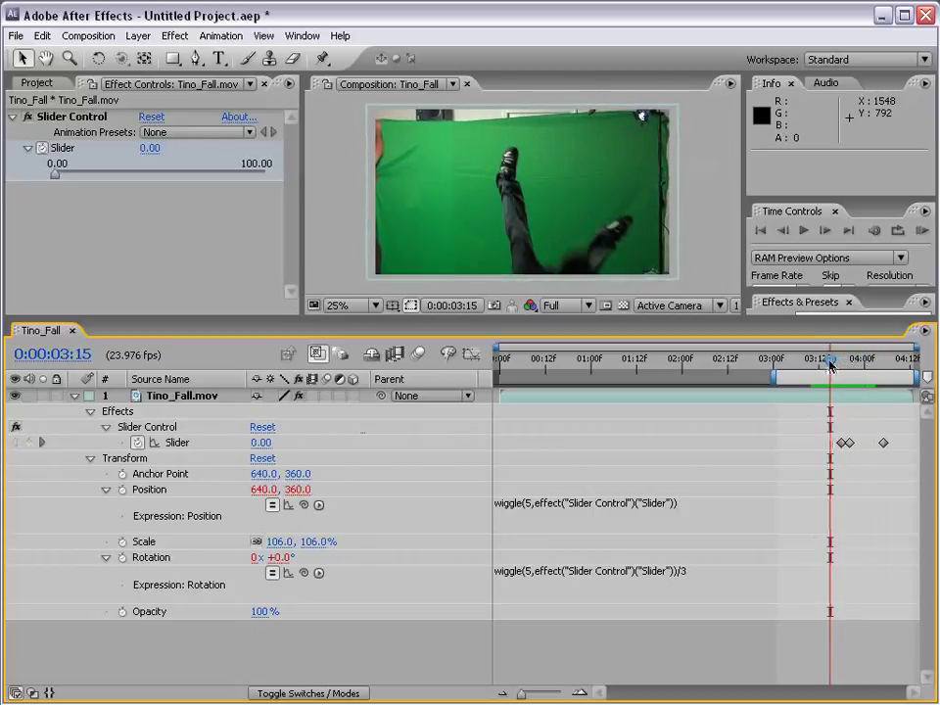
click(923, 236)
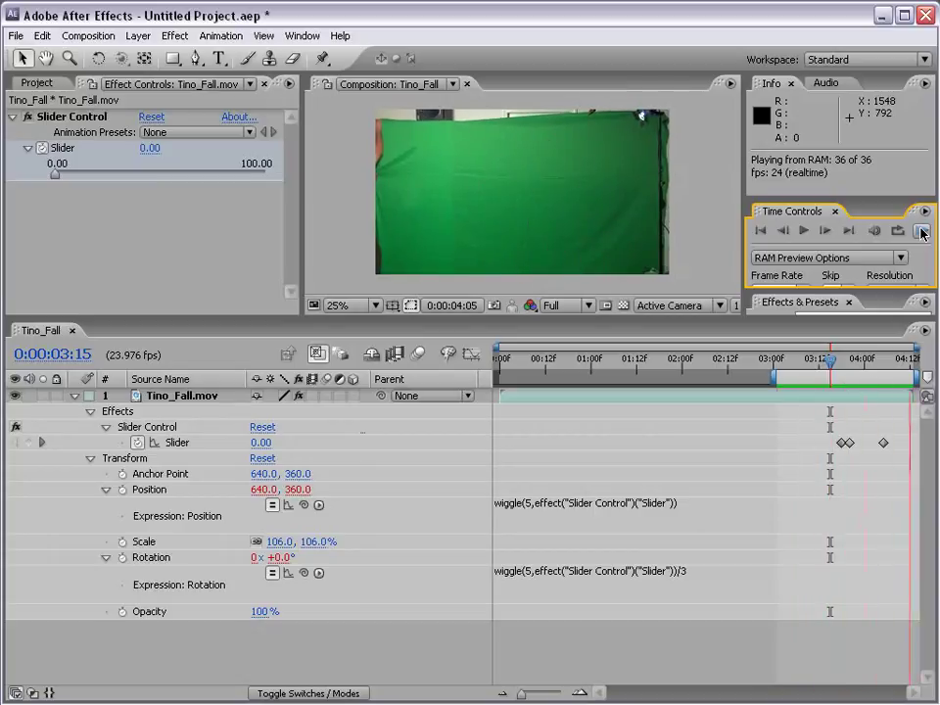
key(space)
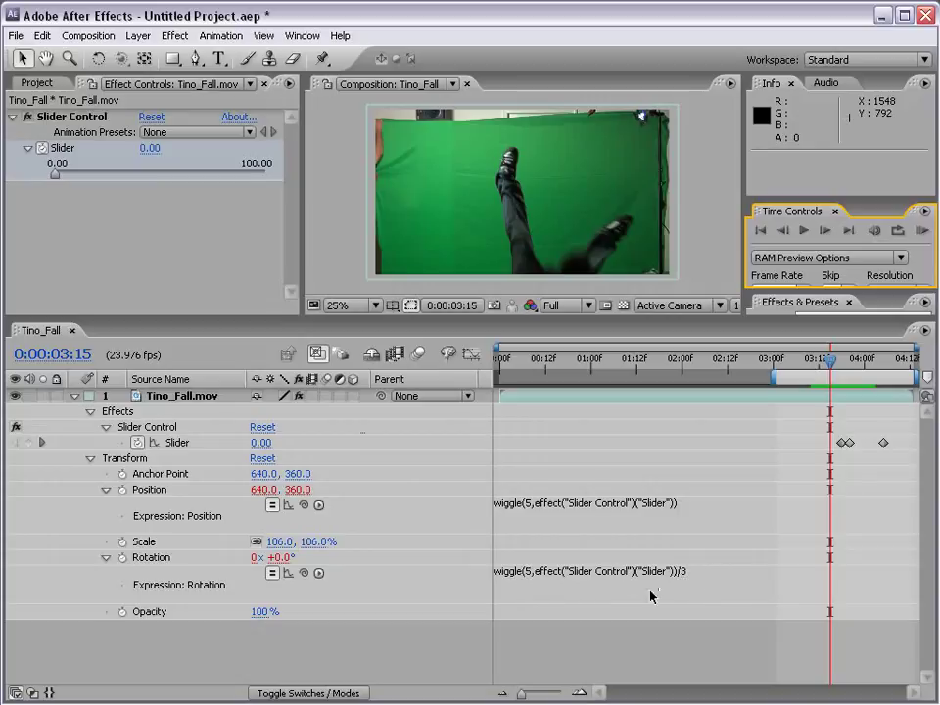
Raise the wiggle frequency in the Rotation expression to 12 and RAM preview the faster rotation shake.
click(536, 571)
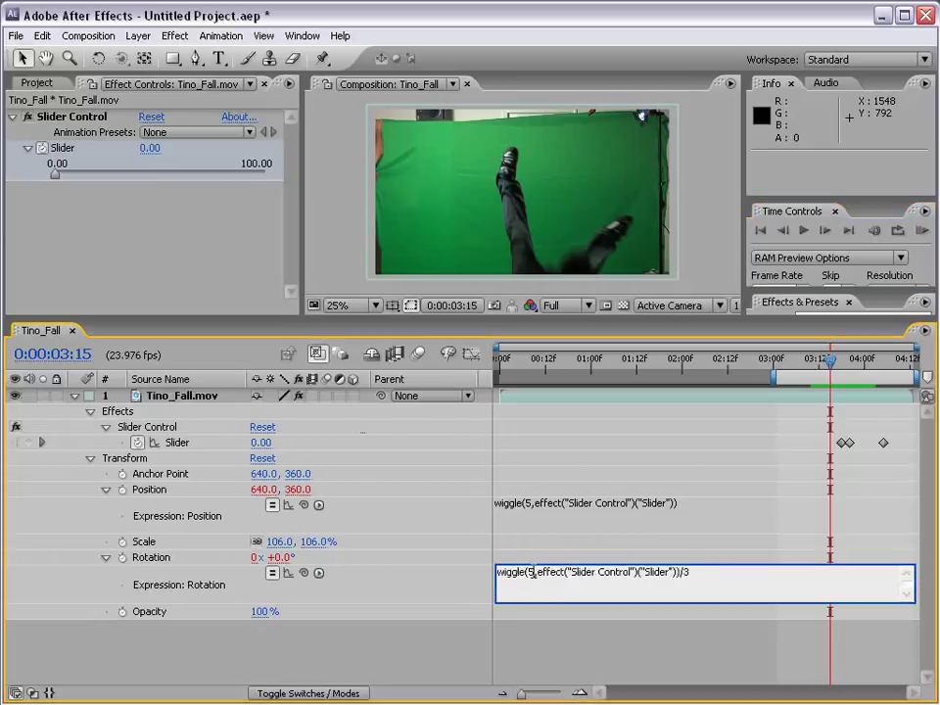
text(12)
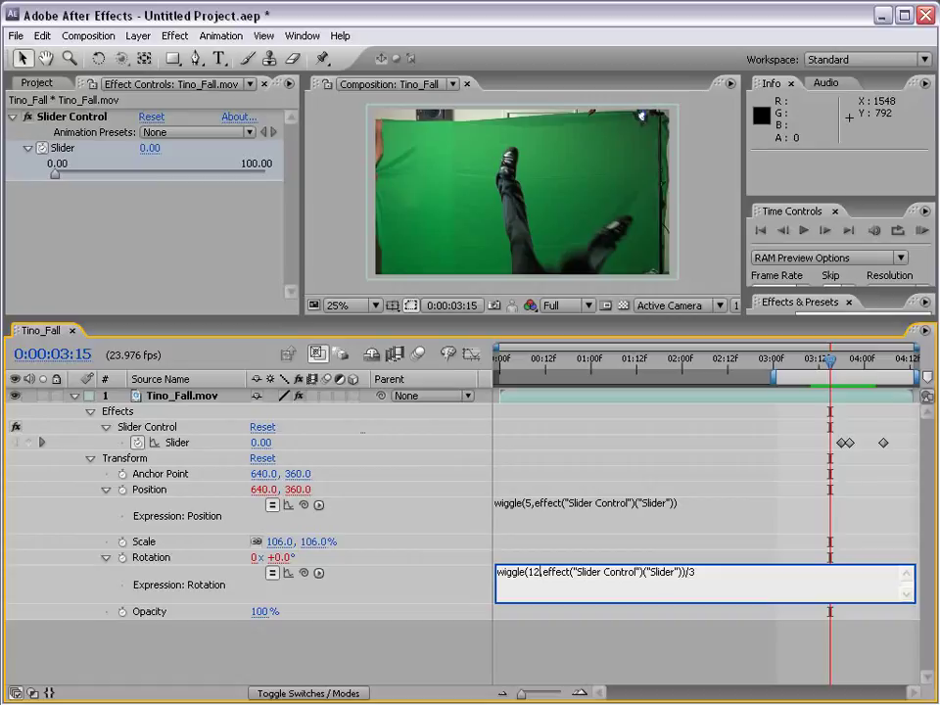
click(610, 641)
click(920, 232)
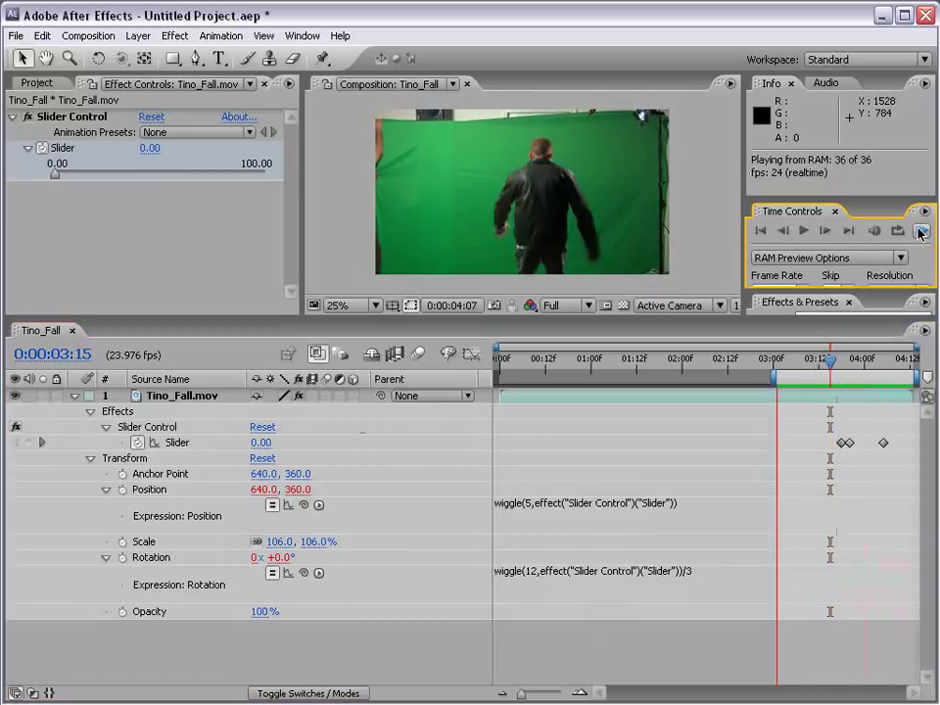
click(762, 641)
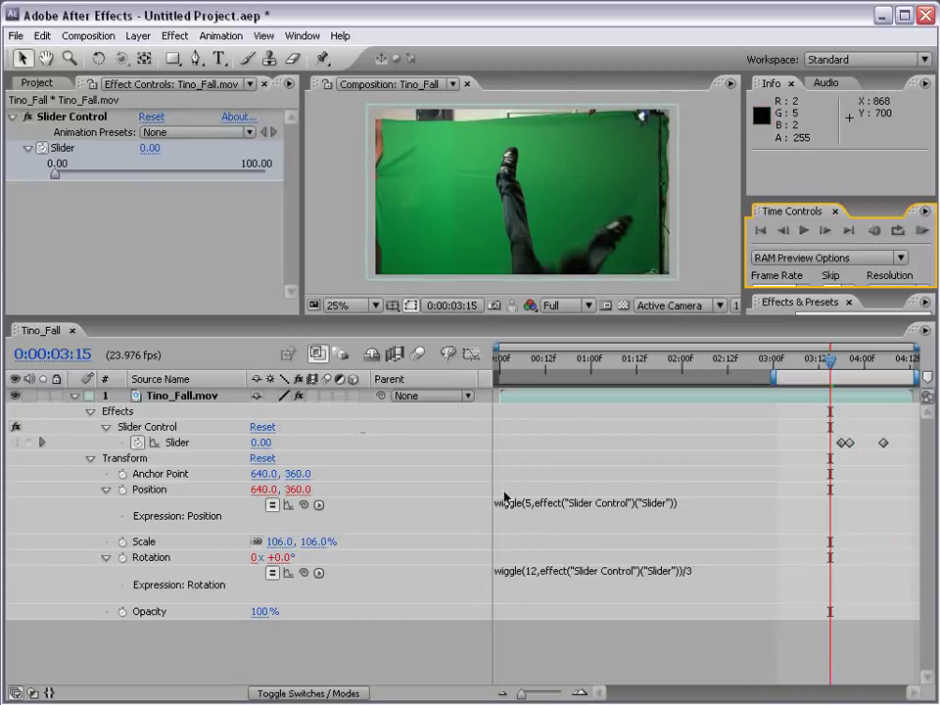
Set the wiggle frequency in the Rotation expression back to 5.
click(542, 572)
double_click(534, 571)
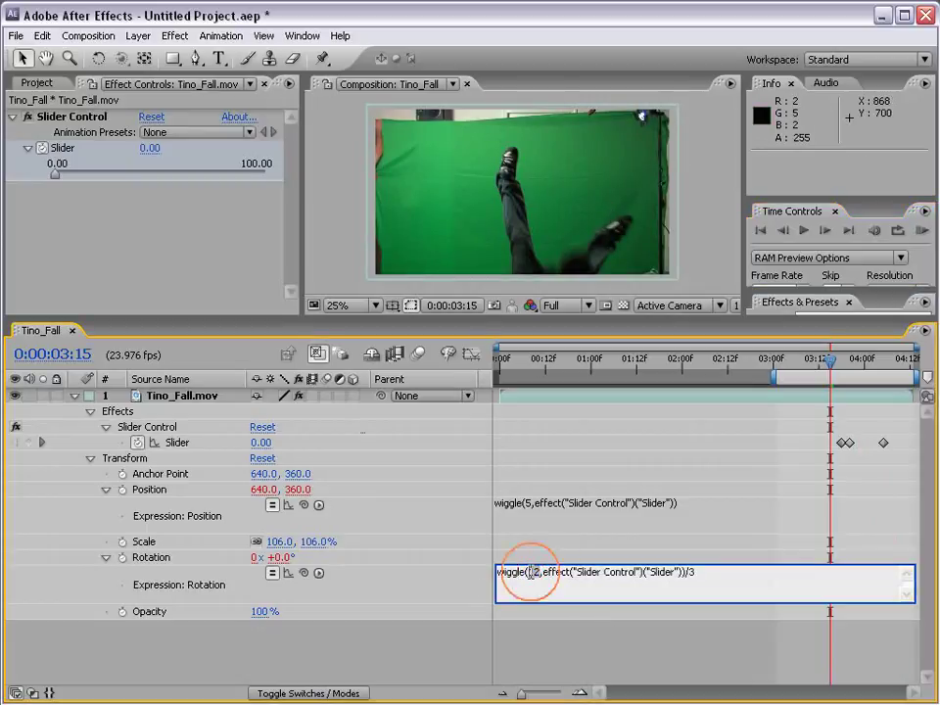
text(5)
click(586, 640)
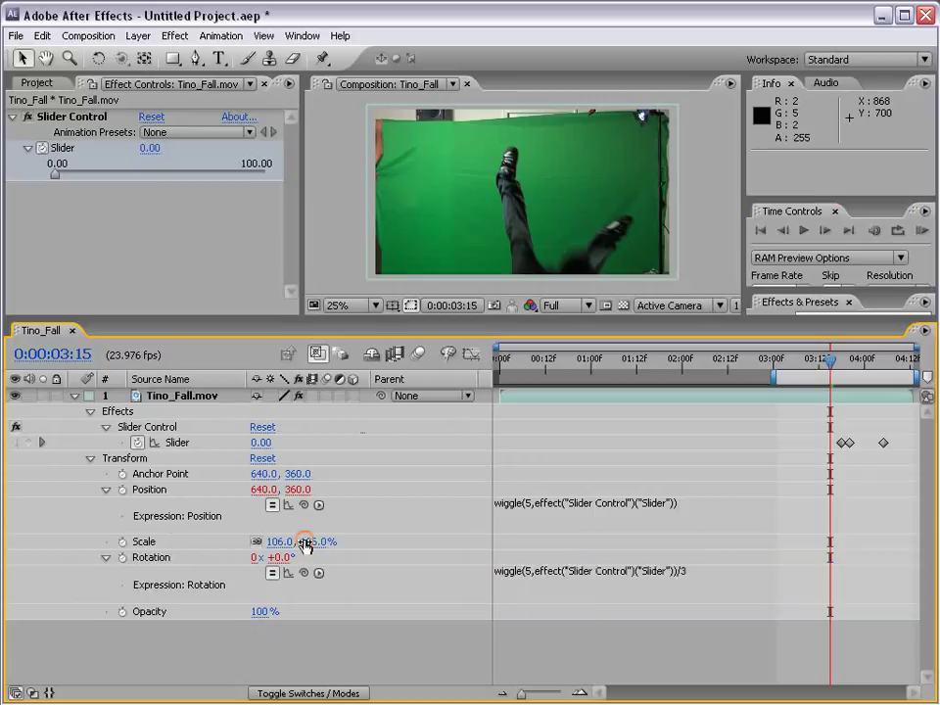
Set the wiggle frequency in the Position expression to 12 and RAM preview the faster position shake.
click(526, 506)
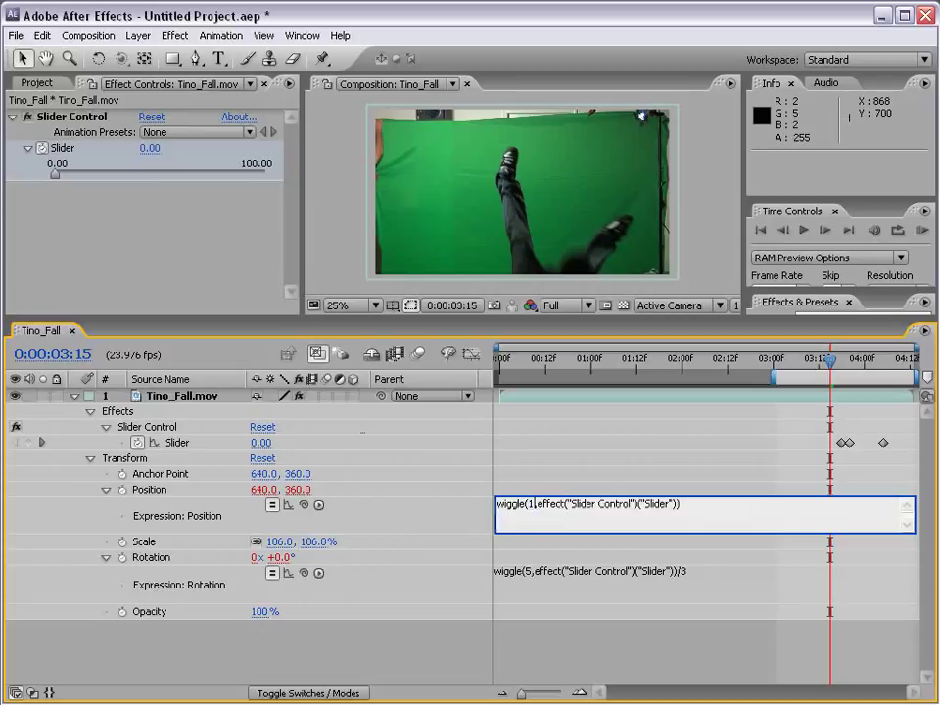
text(2,)
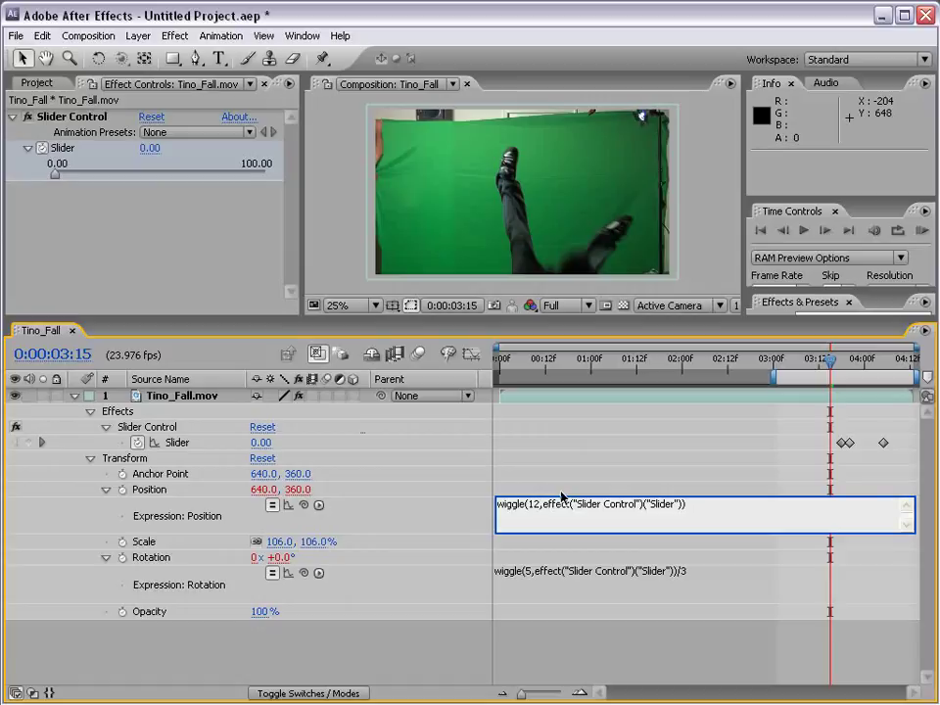
click(597, 455)
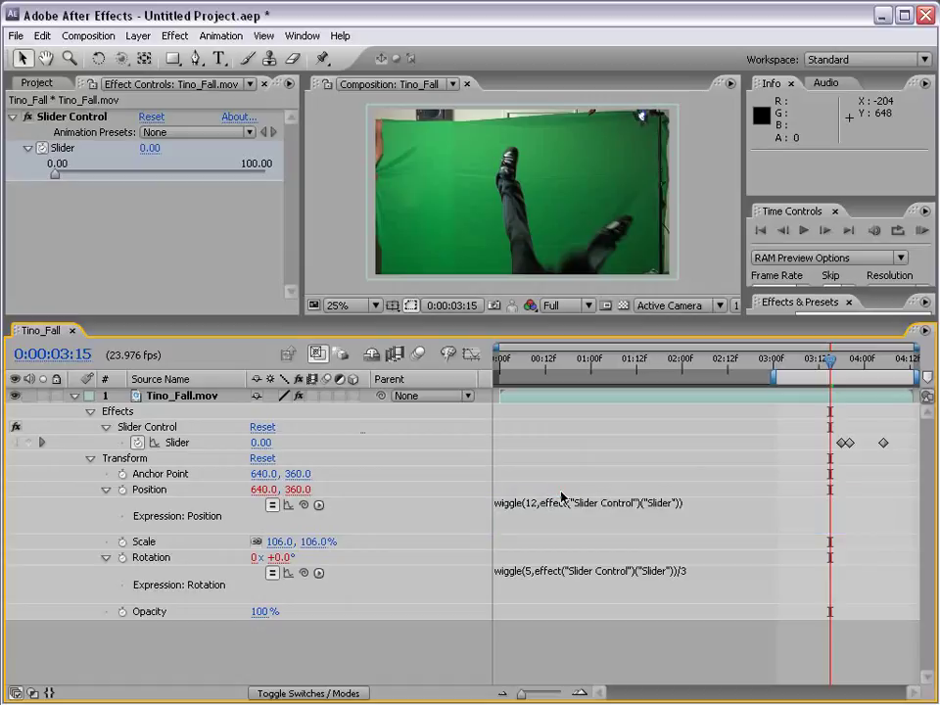
click(922, 233)
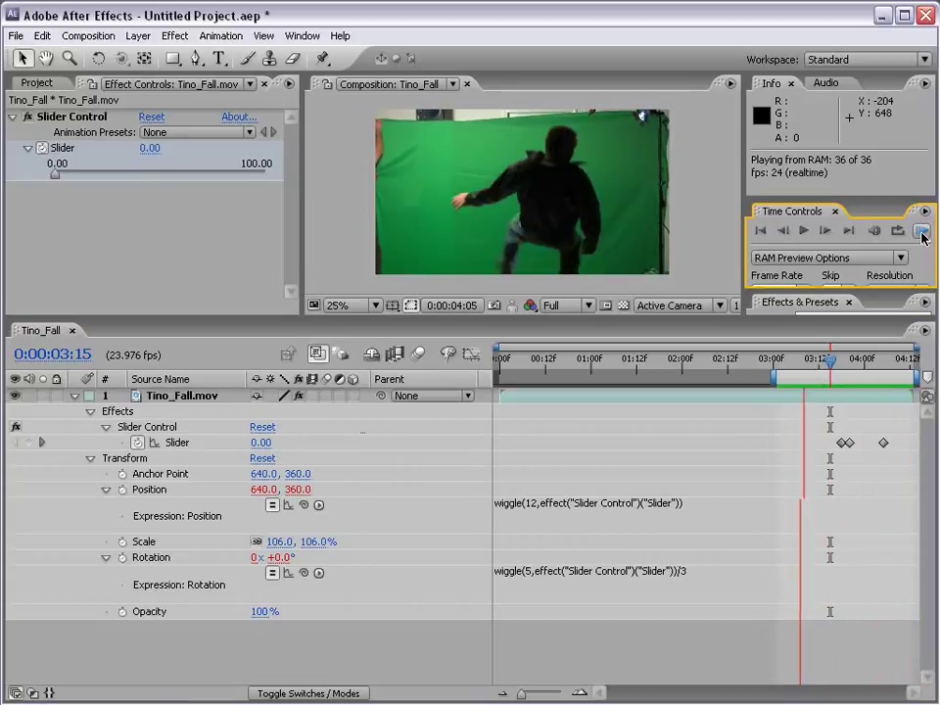
key(space)
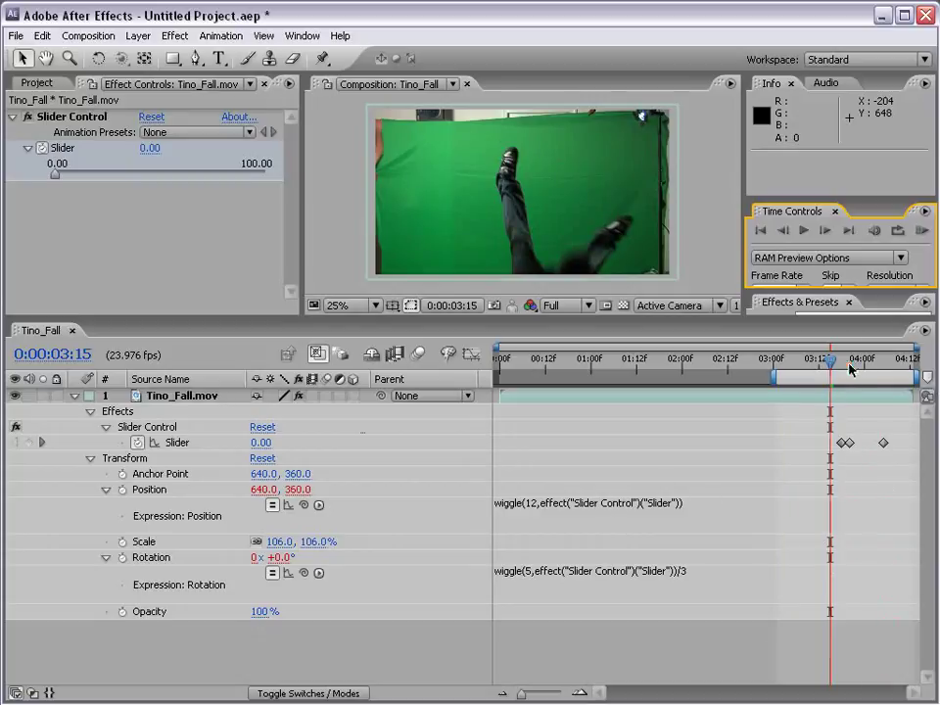
Raise the Slider keyframe at 0:00:03:20 to 62.01, RAM preview the stronger shake and scrub ahead to 0:00:03:23.
drag(830, 360, 848, 364)
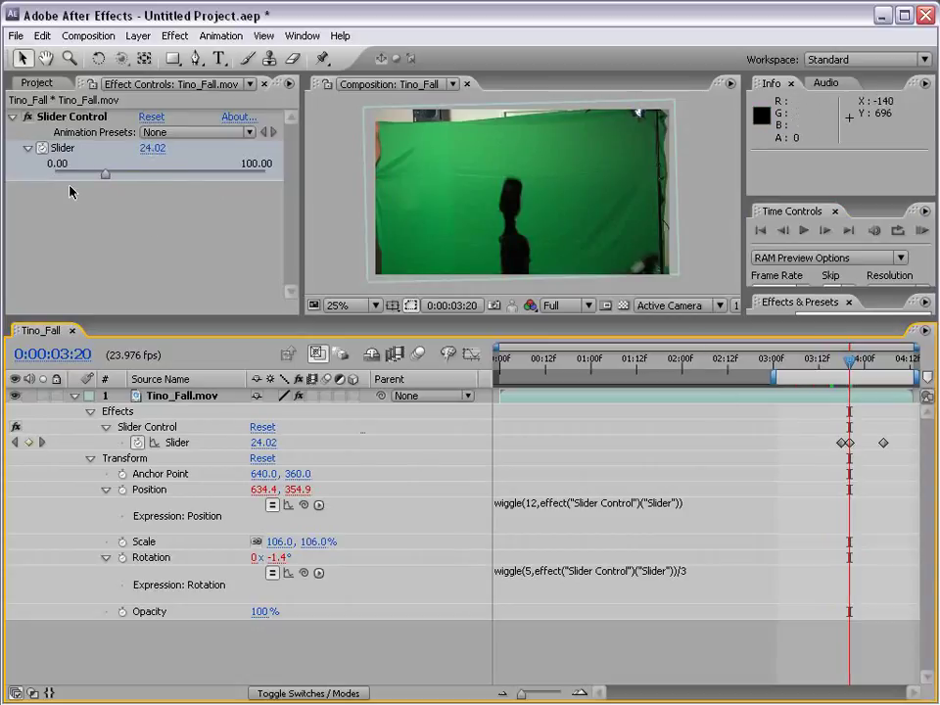
drag(105, 176, 185, 178)
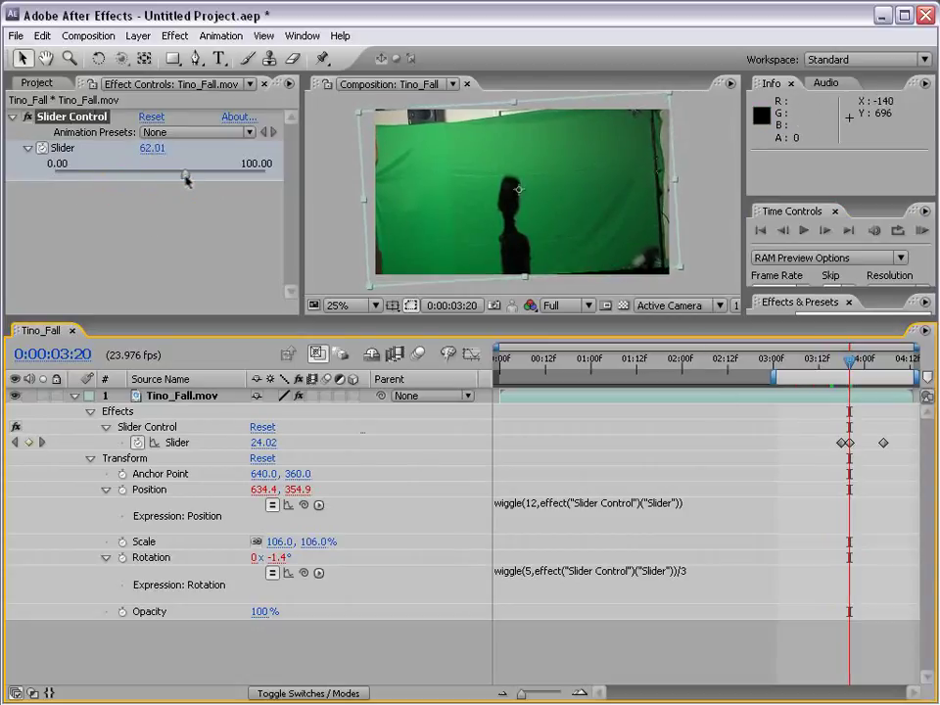
click(921, 231)
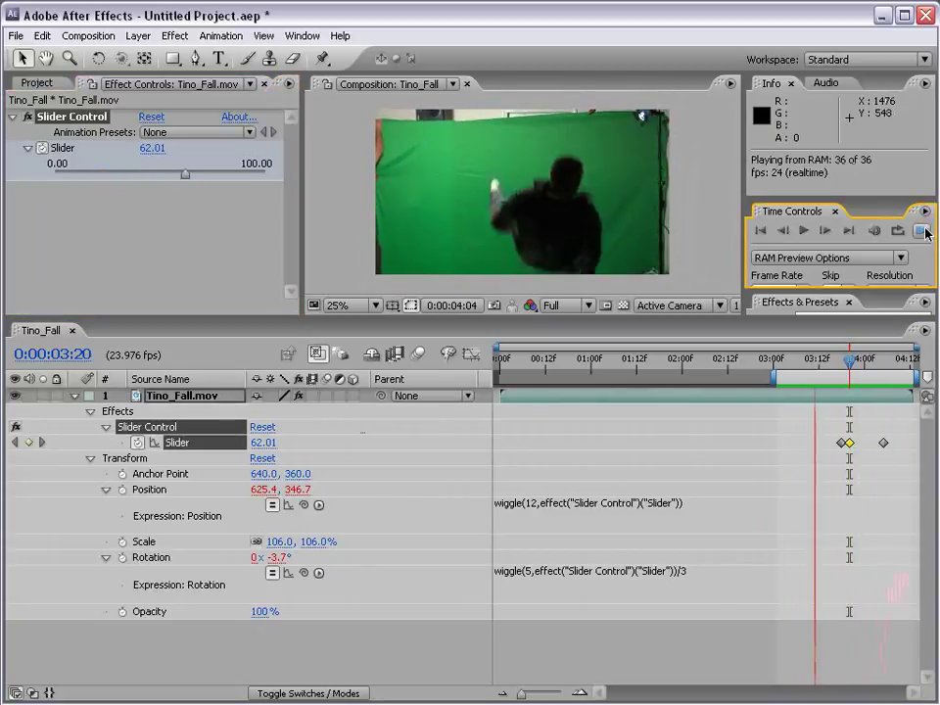
click(925, 232)
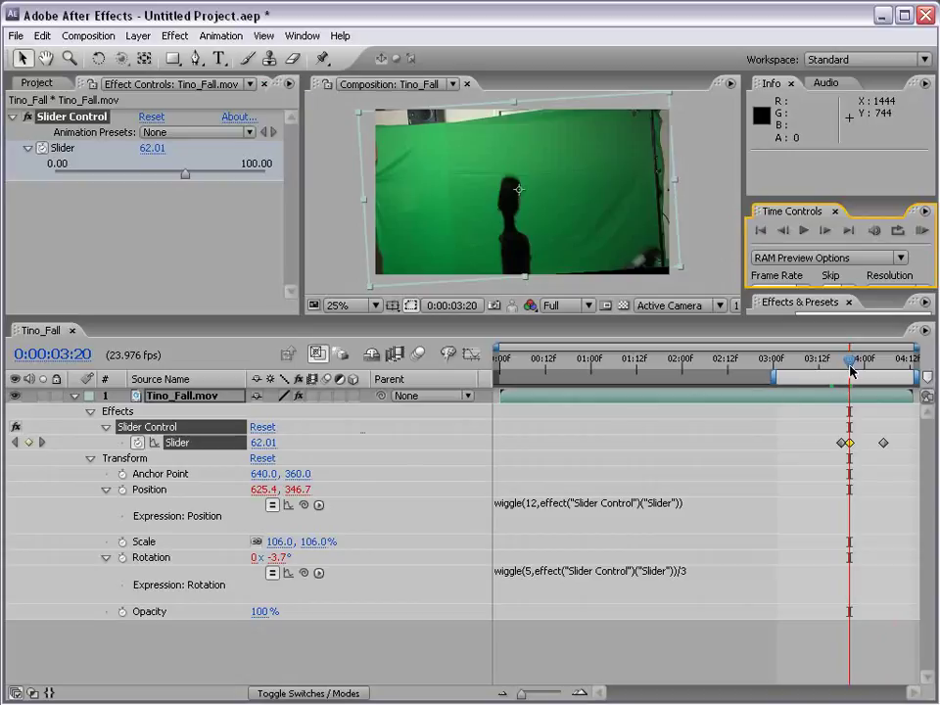
drag(849, 364, 859, 361)
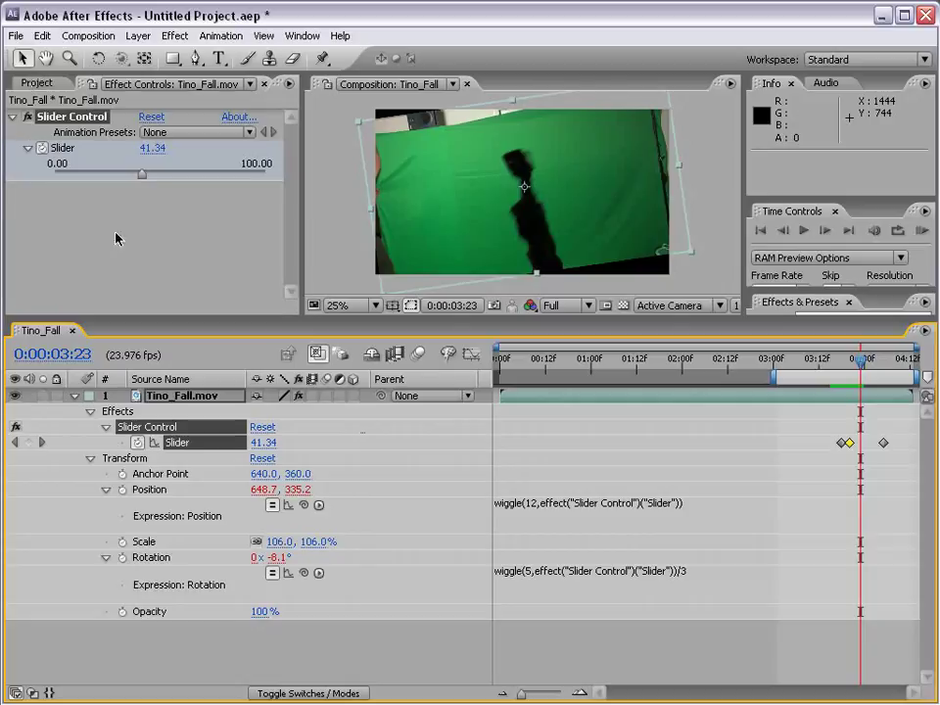
Try multiplying the Rotation wiggle expression by 2 in place of the division, and scrub back over the first shaking frames.
click(685, 529)
click(701, 576)
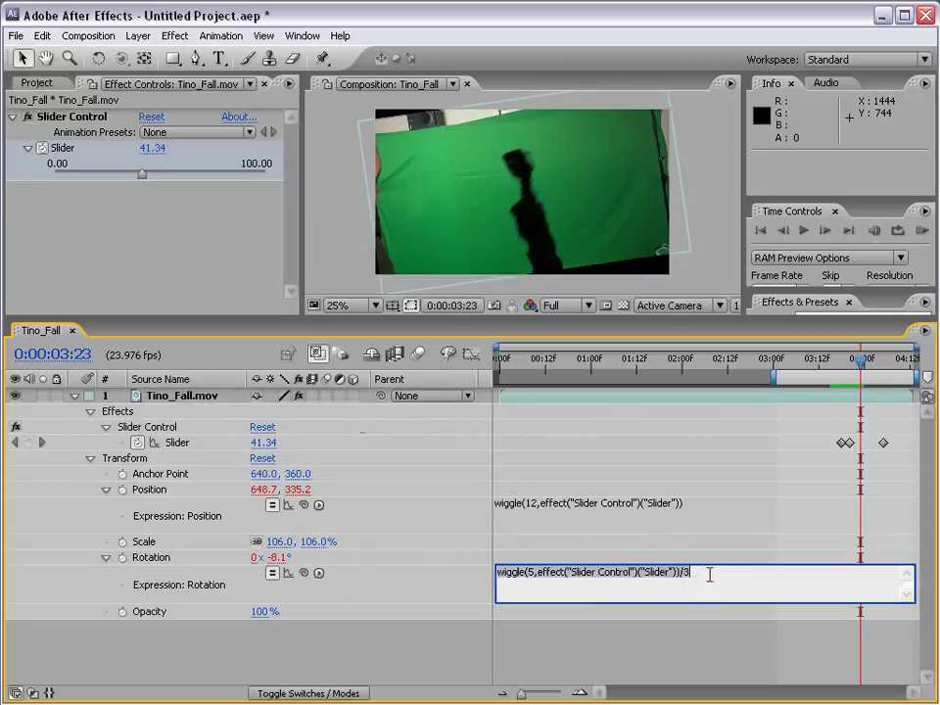
click(709, 575)
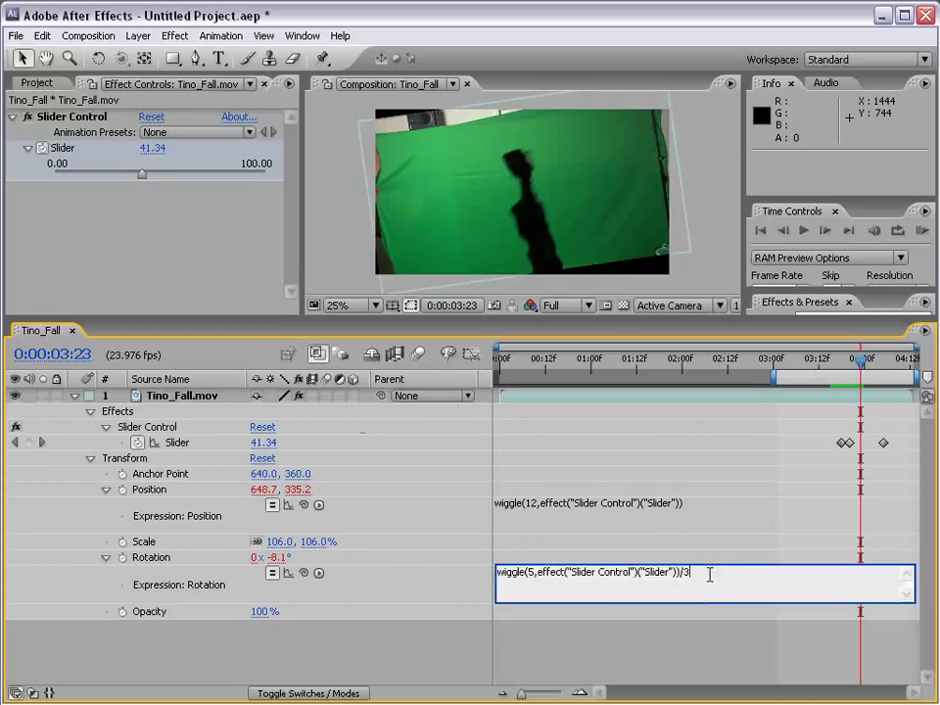
key(BackSpace)
key(BackSpace)
text(*2)
click(651, 597)
click(848, 364)
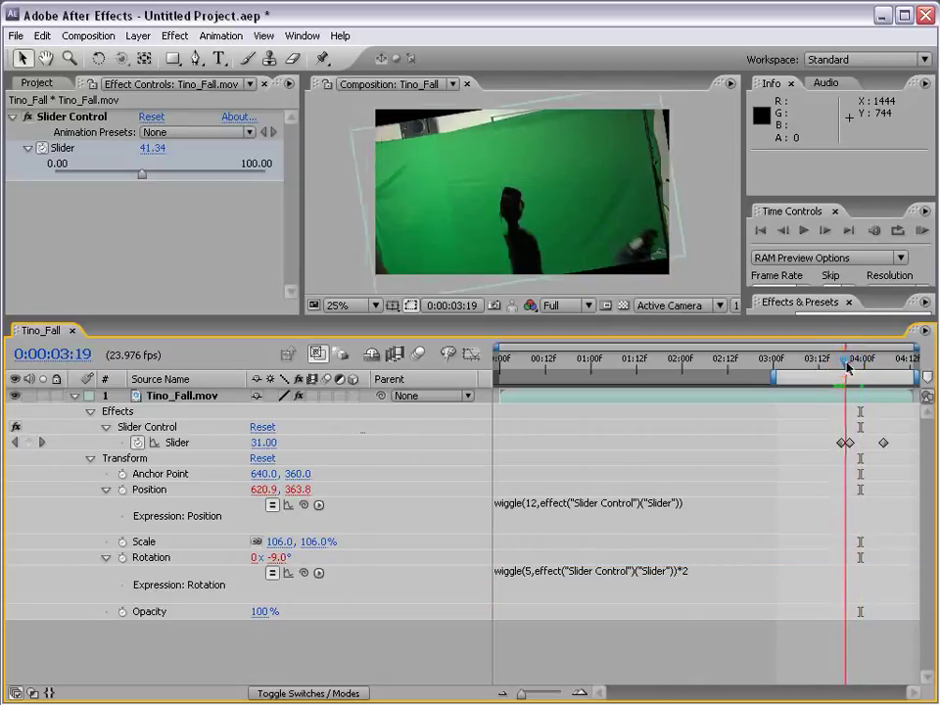
mouse_move(847, 365)
mouse_down()
mouse_move(858, 365)
mouse_move(837, 366)
mouse_up()
Replace the multiplier at the end of the Rotation wiggle expression with a division by 2.
click(679, 571)
key(BackSpace)
key(BackSpace)
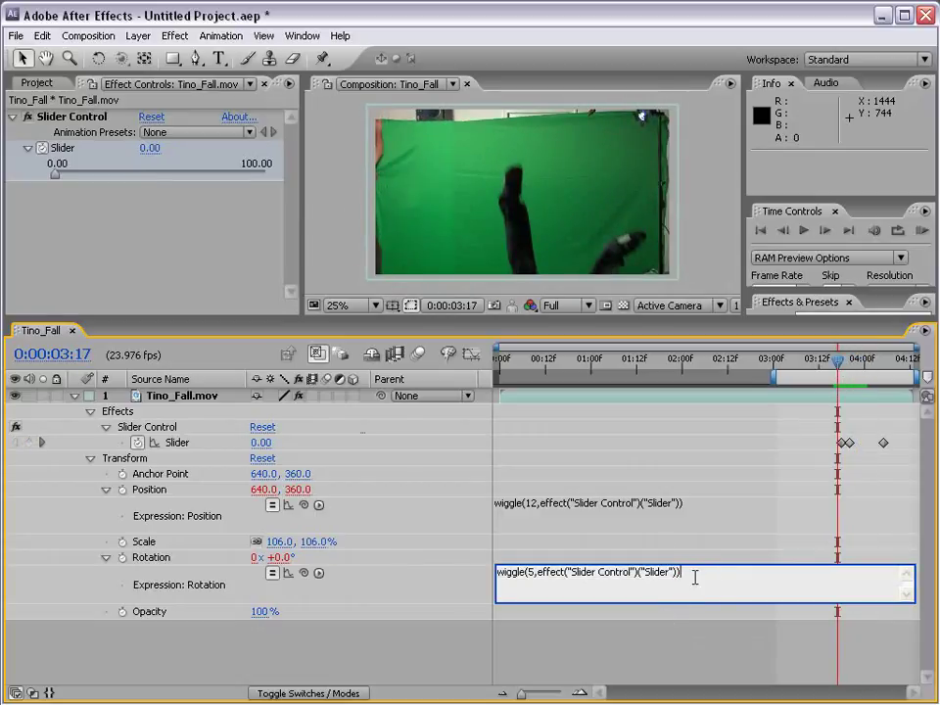
text(/2)
click(601, 646)
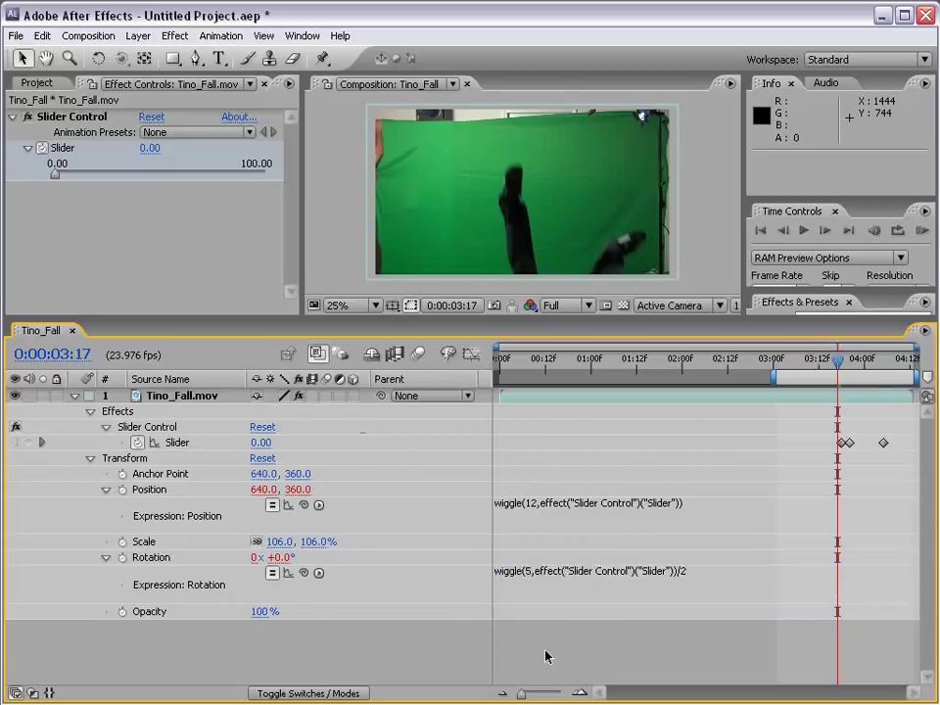